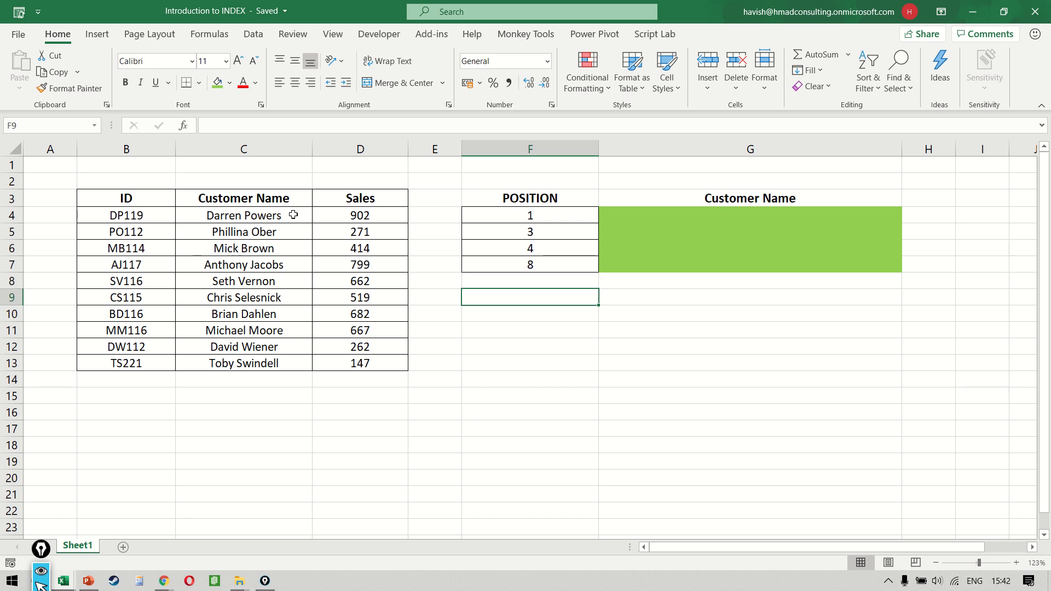
Enter the labels INDEX in F9 and MATCH in F10.
{"action": "key", "text": "Caps_Lock"}
{"action": "type", "text": "INDEX"}
{"action": "key", "text": "Return"}
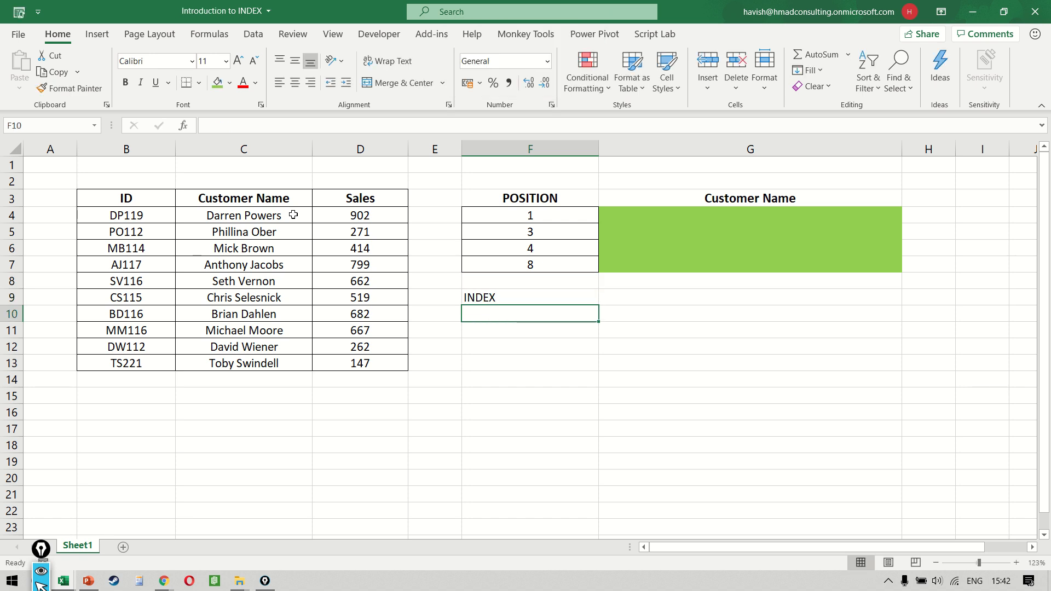
{"action": "type", "text": "A"}
{"action": "key", "text": "BackSpace"}
{"action": "type", "text": "MATCH"}
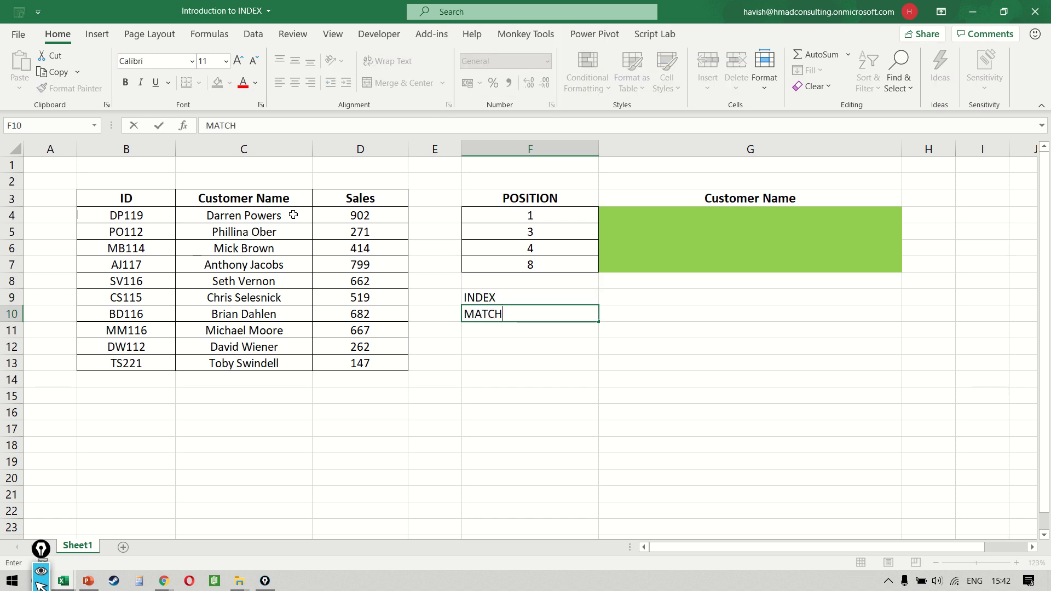
{"action": "key", "text": "Return"}
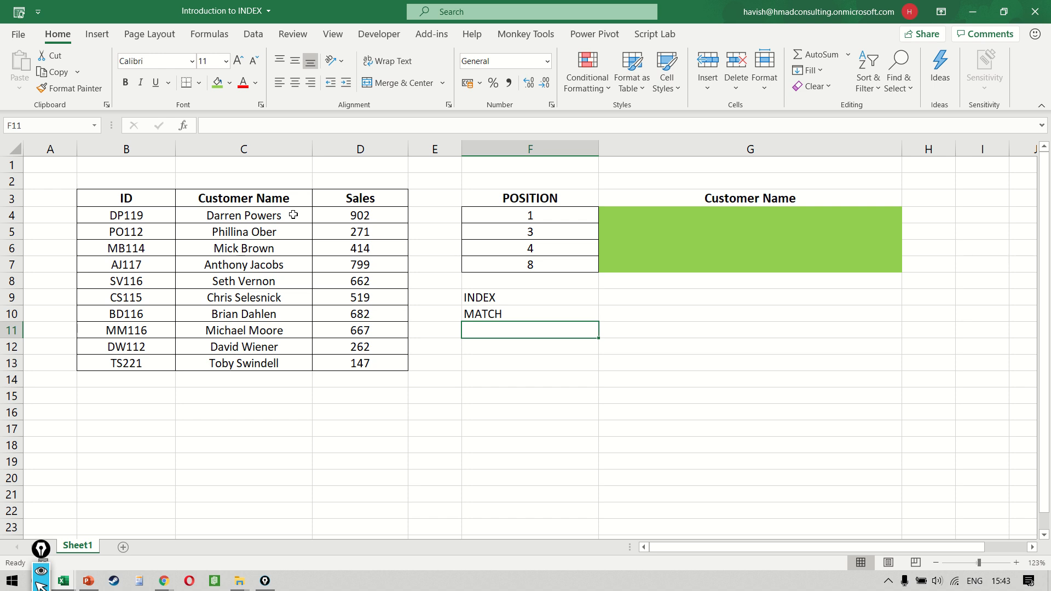
Clear the INDEX and MATCH labels from F9:F10.
{"action": "key", "text": "Up"}
{"action": "key", "text": "shift+Up"}
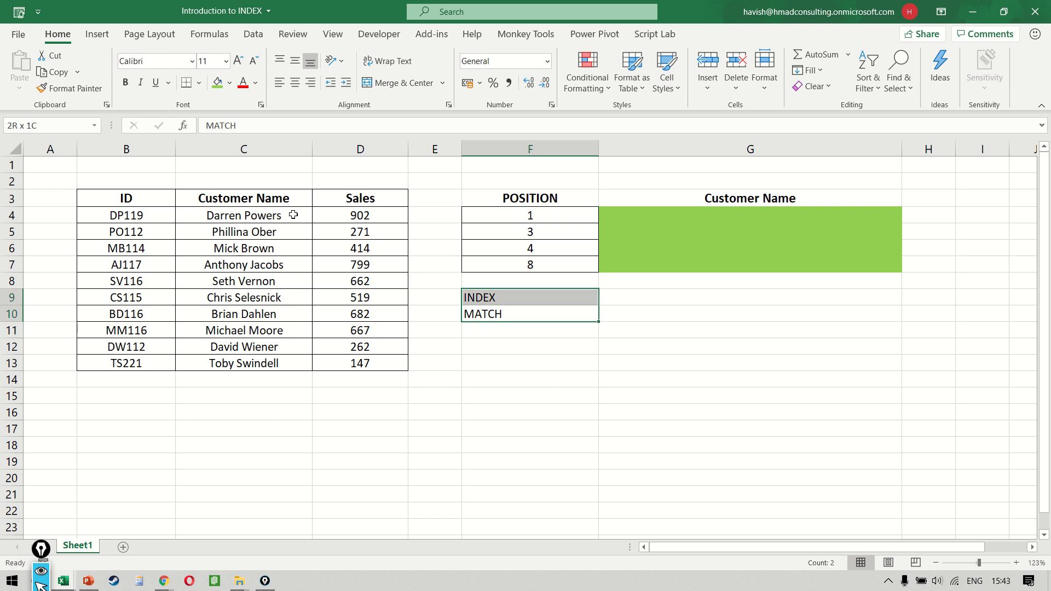
{"action": "key", "text": "Delete"}
Examine the Customer Name and Sales data in C4:D13 and the POSITION values in F4:F7.
{"action": "key", "text": "Up"}
{"action": "key", "text": "Up"}
{"action": "key", "text": "Up"}
{"action": "key", "text": "Left"}
{"action": "key", "text": "Left"}
{"action": "key", "text": "Up"}
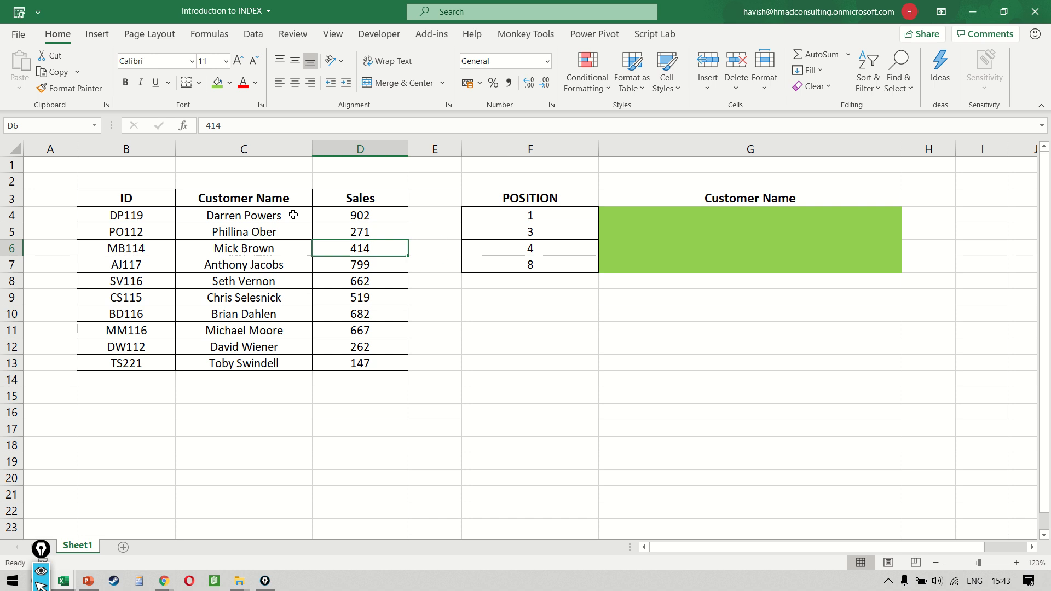
{"action": "key", "text": "Left"}
{"action": "key", "text": "Left"}
{"action": "key", "text": "Up"}
{"action": "key", "text": "Right"}
{"action": "key", "text": "Up"}
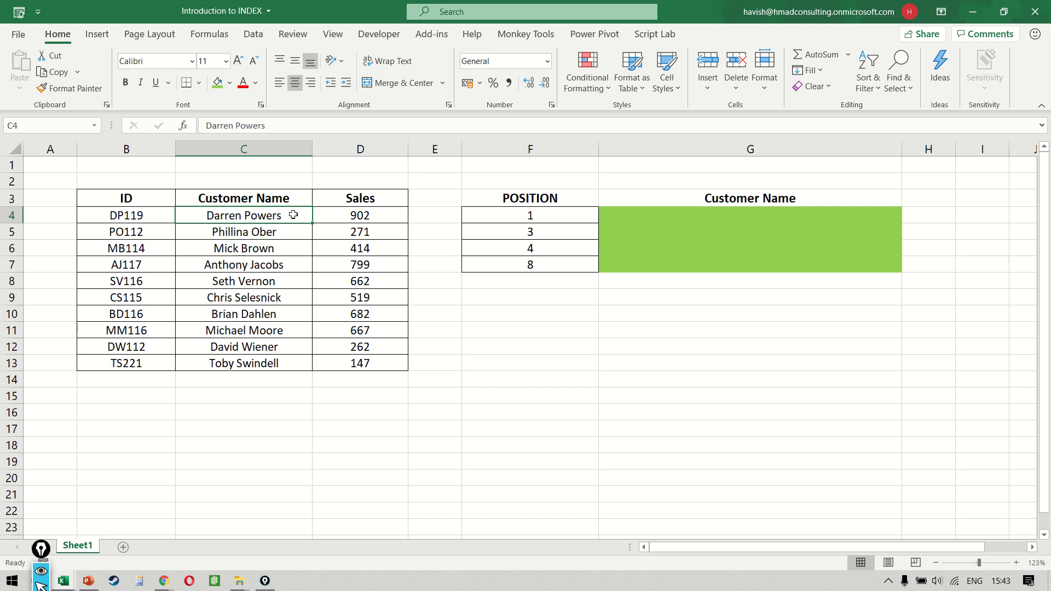
{"action": "key", "text": "ctrl+shift+Down"}
{"action": "key", "text": "shift+Right"}
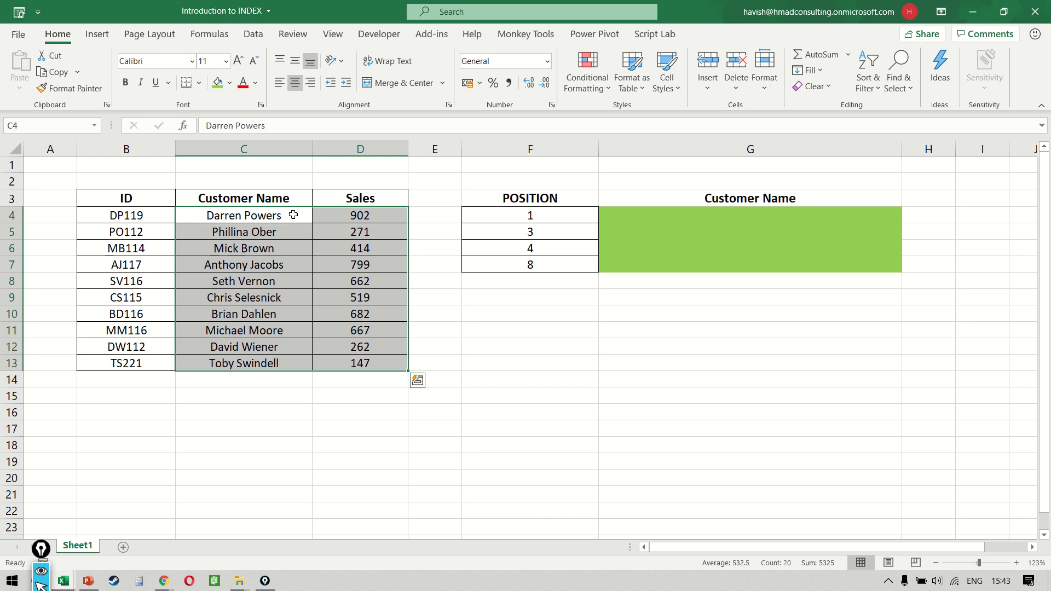
{"action": "key", "text": "Right"}
{"action": "key", "text": "Right"}
{"action": "key", "text": "Right"}
{"action": "key", "text": "ctrl+shift+Down"}
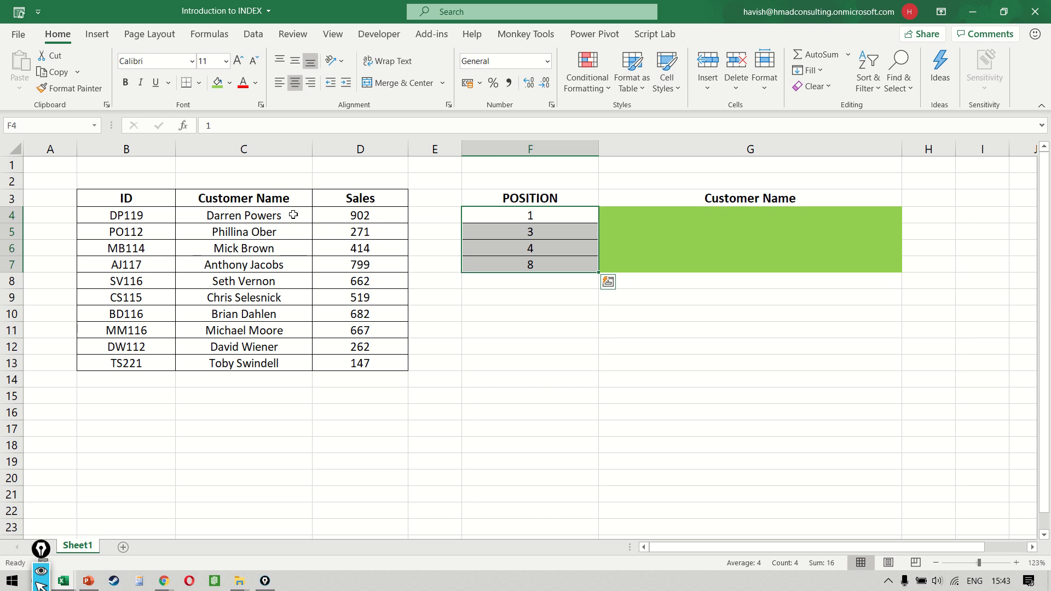
Start an INDEX formula in G4 with the absolute range $C$3:$C$13 as its array.
{"action": "key", "text": "Right"}
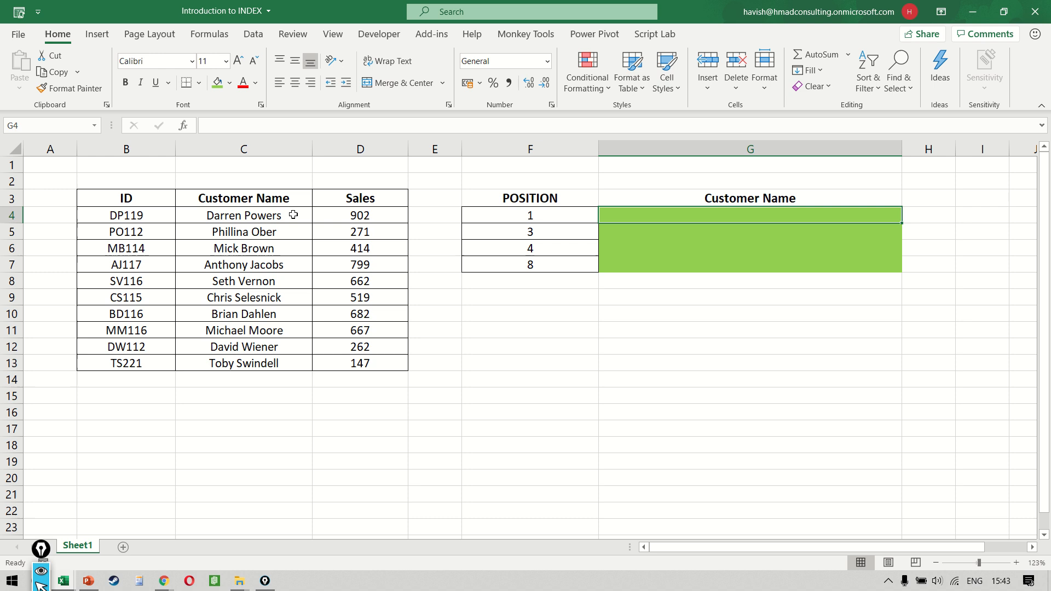
{"action": "type", "text": "=I"}
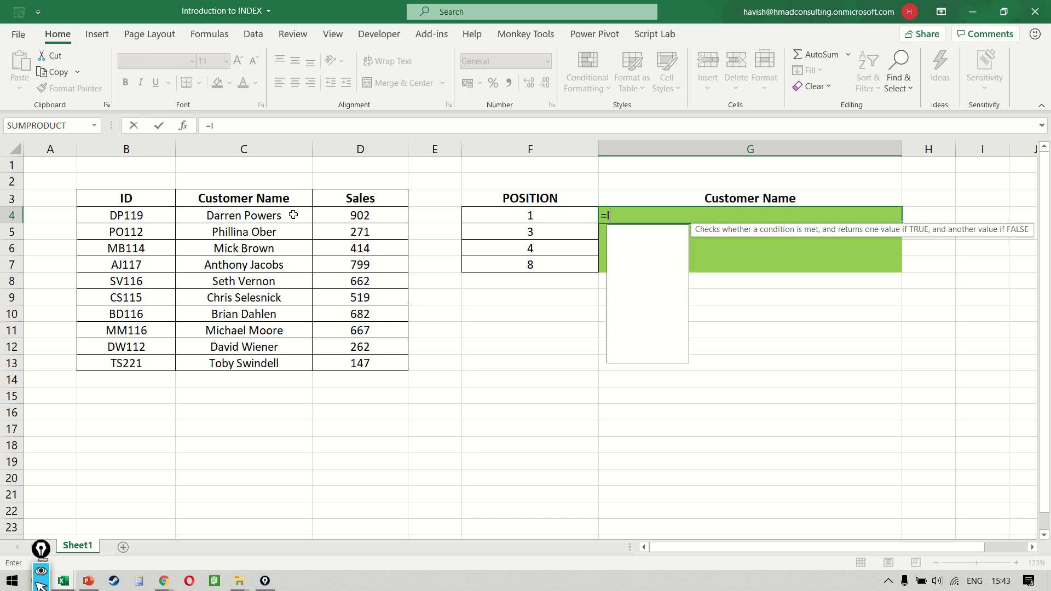
{"action": "type", "text": "NDEX("}
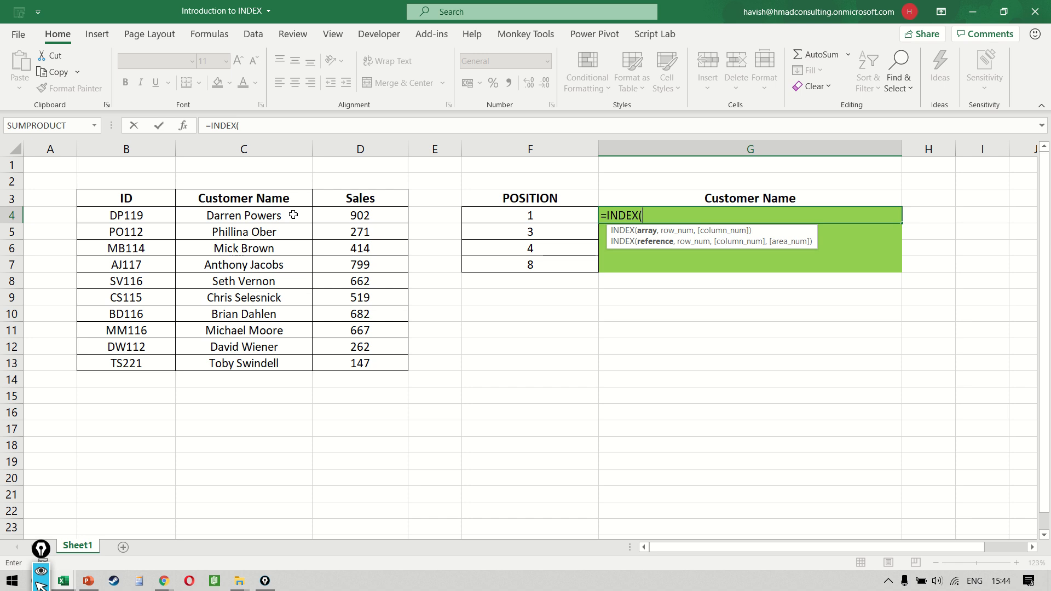
{"action": "key", "text": "Left"}
{"action": "key", "text": "Left"}
{"action": "key", "text": "Left"}
{"action": "key", "text": "Left"}
{"action": "key", "text": "Up"}
{"action": "key", "text": "ctrl+shift+Down"}
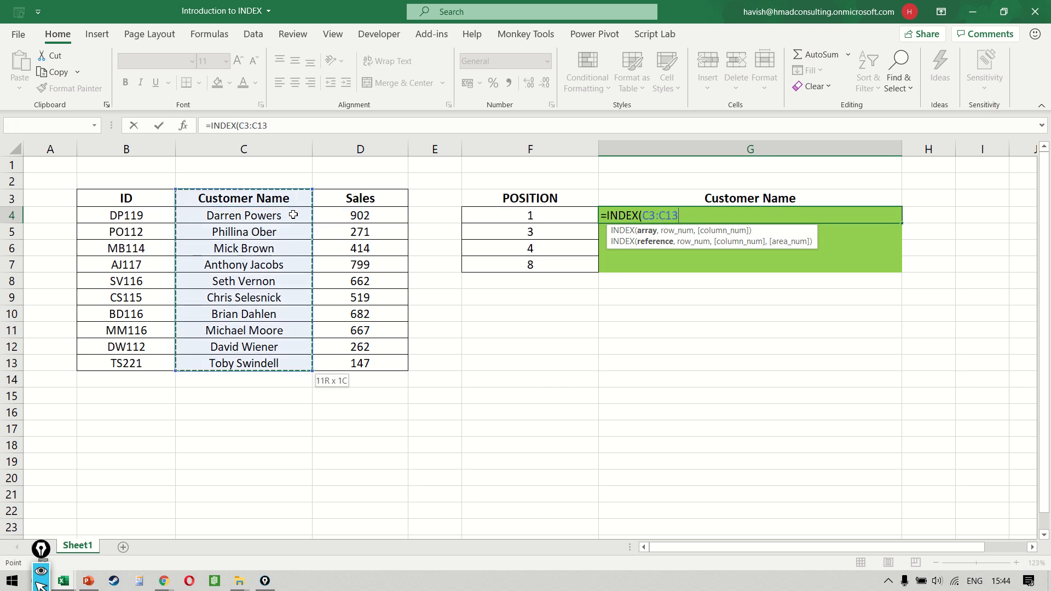
{"action": "key", "text": "F4"}
{"action": "type", "text": ","}
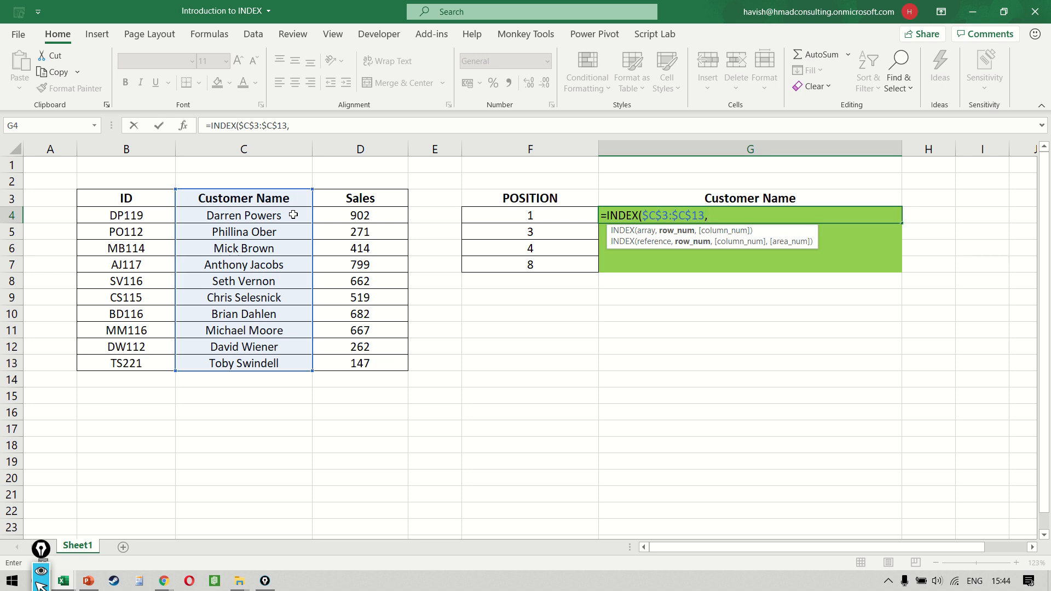
Complete the G4 formula with F4 as the row number, giving =INDEX($C$3:$C$13,F4).
{"action": "left_click", "coordinate": [544, 218]}
{"action": "type", "text": ","}
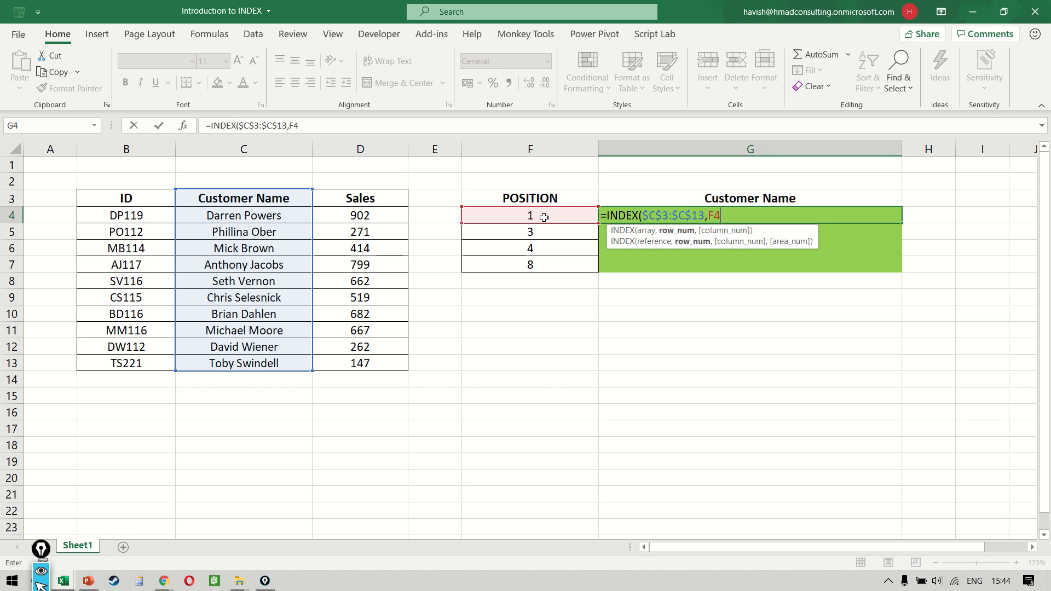
{"action": "key", "text": "BackSpace"}
{"action": "key", "text": "ctrl+Return"}
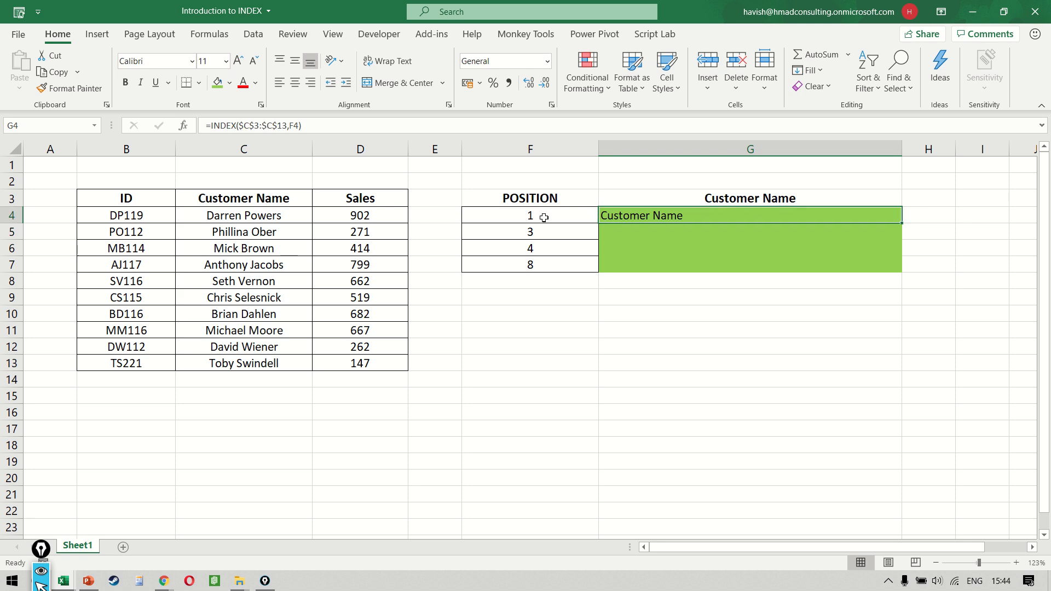
Replace the F4 reference in G4's INDEX formula with the fixed row number 1.
{"action": "key", "text": "F2"}
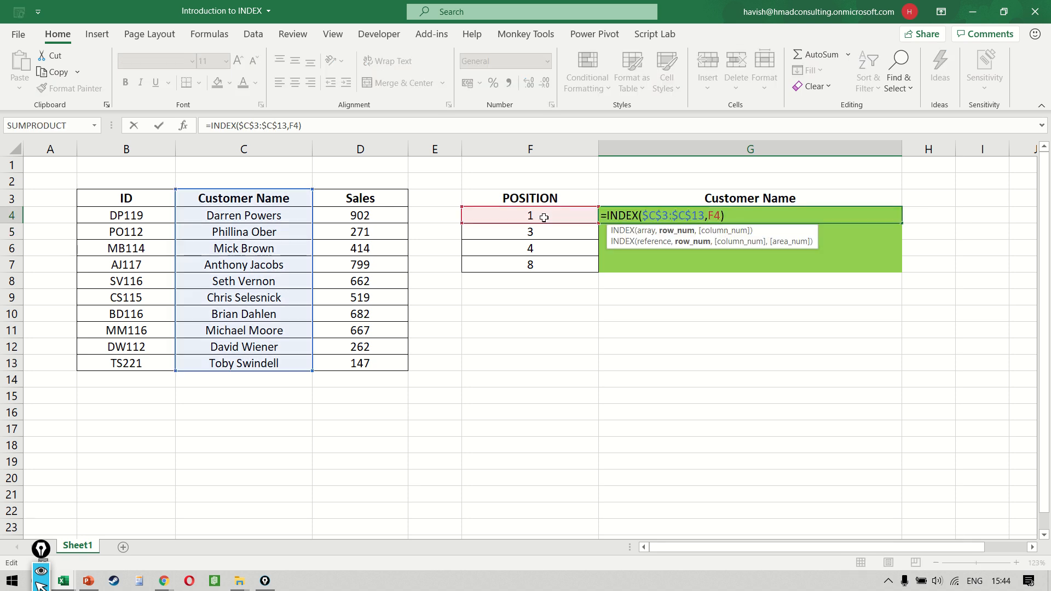
{"action": "key", "text": "BackSpace"}
{"action": "key", "text": "BackSpace"}
{"action": "type", "text": "1"}
{"action": "key", "text": "Return"}
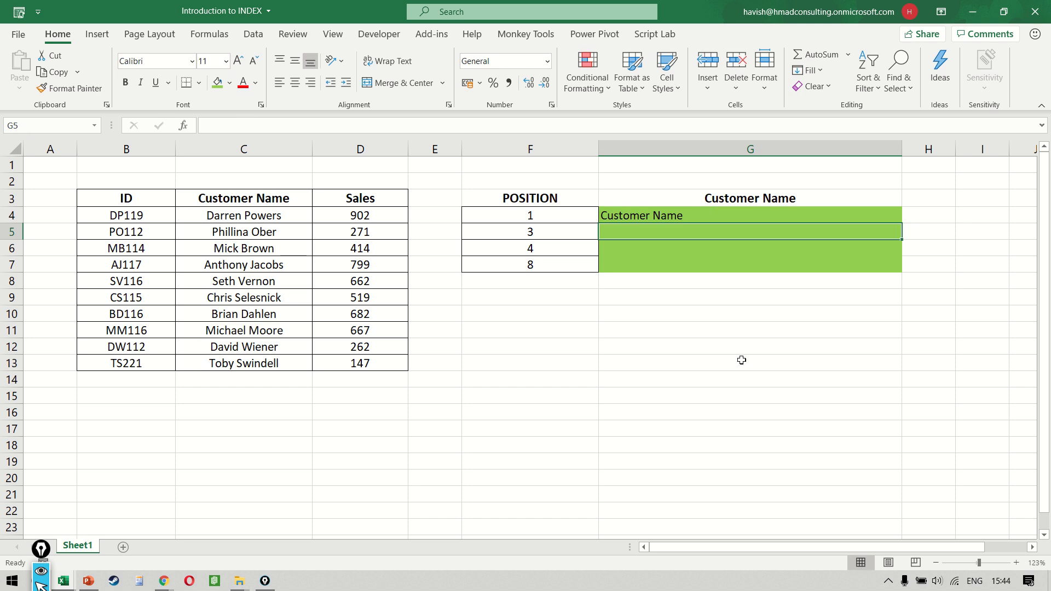
Change the array in G4's INDEX formula to $C$4:$C$13 so that it excludes the header row.
{"action": "key", "text": "Up"}
{"action": "key", "text": "F2"}
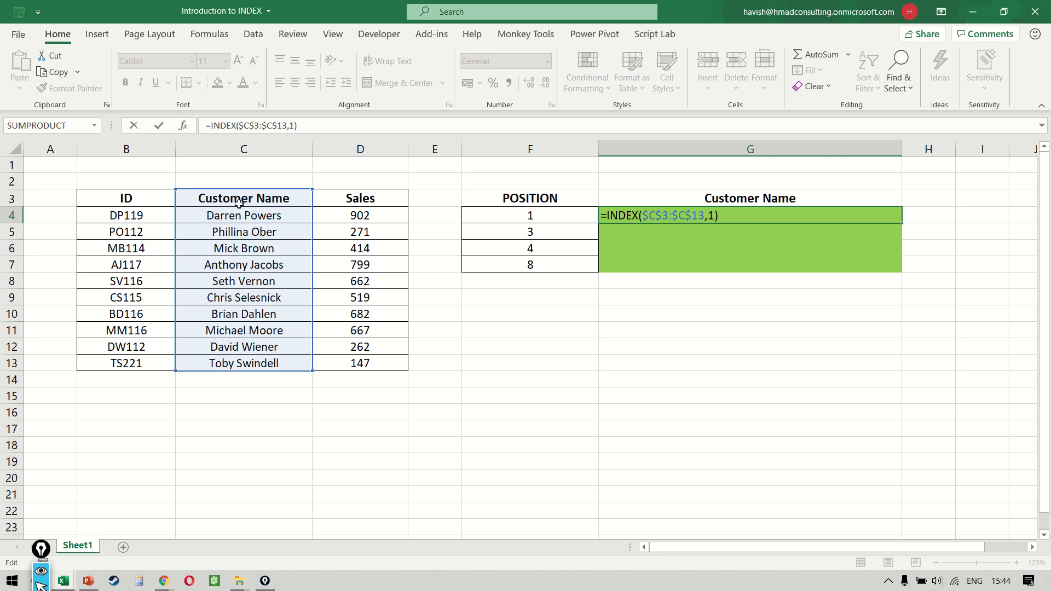
{"action": "key", "text": "Left"}
{"action": "key", "text": "Left"}
{"action": "key", "text": "Left"}
{"action": "key", "text": "Left"}
{"action": "key", "text": "Left"}
{"action": "key", "text": "Left"}
{"action": "key", "text": "Left"}
{"action": "key", "text": "Left"}
{"action": "key", "text": "Left"}
{"action": "key", "text": "Left"}
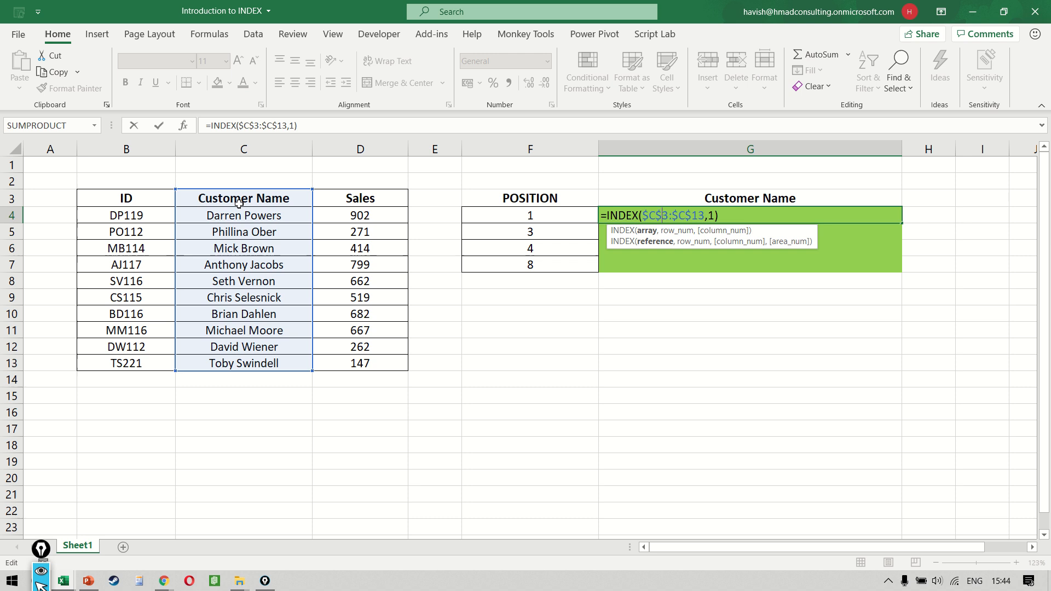
{"action": "key", "text": "Return"}
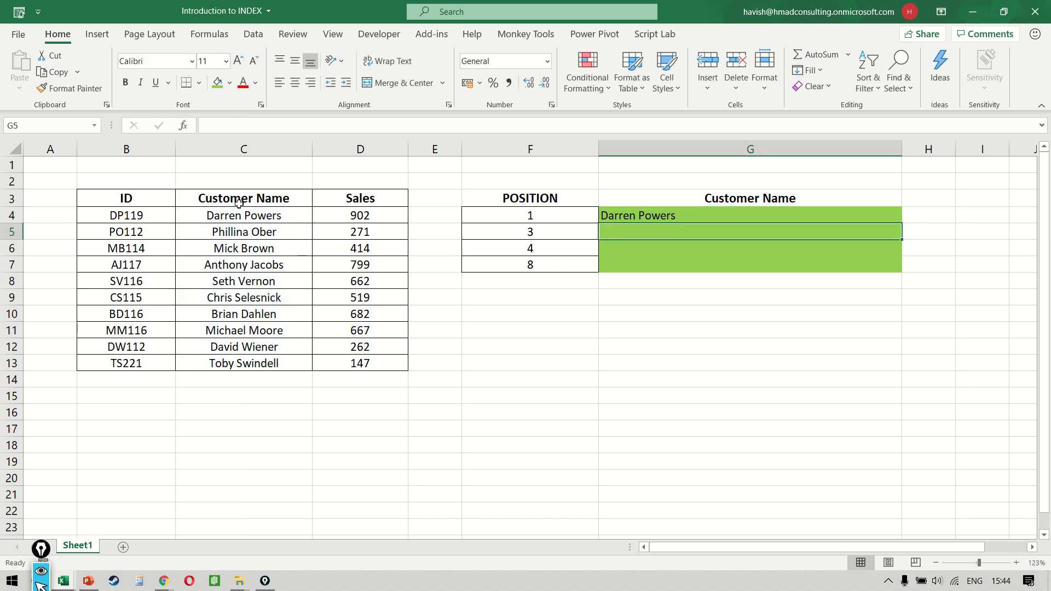
Undo the last change to the array range in G4's formula.
{"action": "key", "text": "Up"}
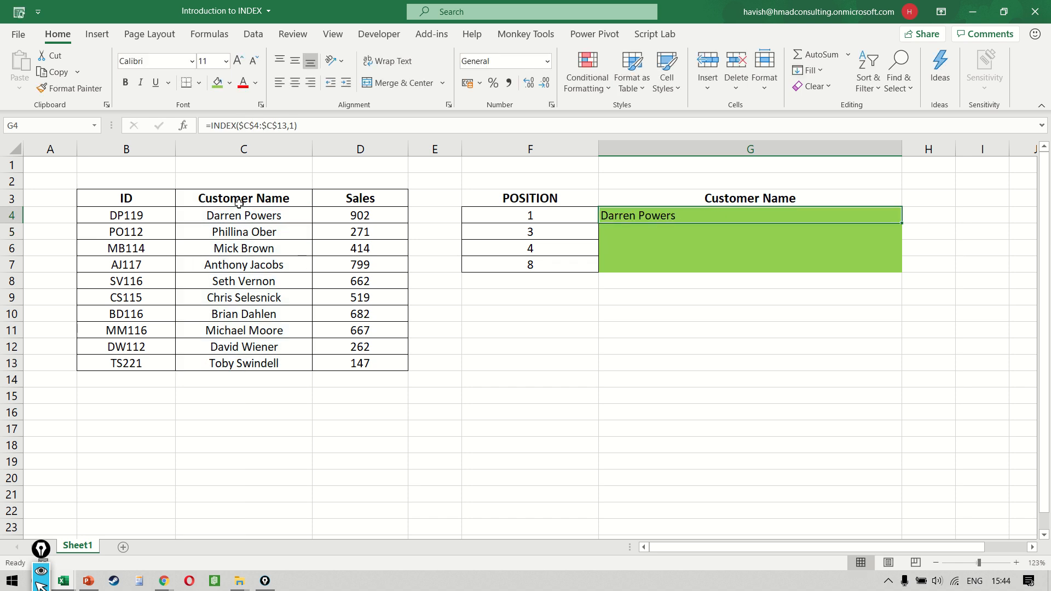
{"action": "key", "text": "F2"}
{"action": "key", "text": "Escape"}
{"action": "key", "text": "ctrl+z"}
Try adding +1 to the array reference $C$3:$C$13 in G4's INDEX formula.
{"action": "key", "text": "F2"}
{"action": "key", "text": "Left"}
{"action": "key", "text": "Left"}
{"action": "key", "text": "Left"}
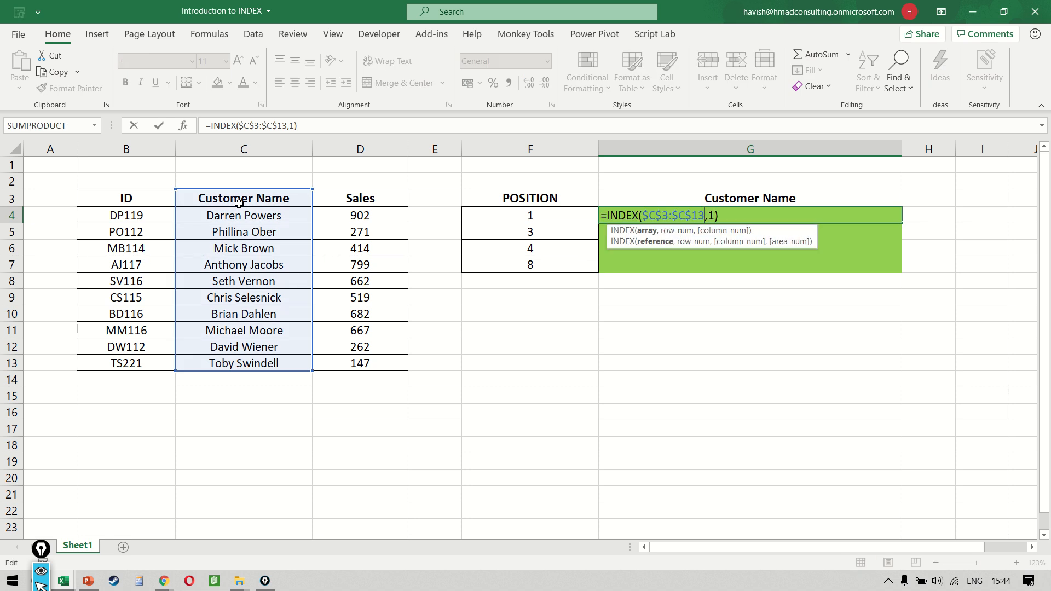
{"action": "type", "text": "+1"}
{"action": "key", "text": "Return"}
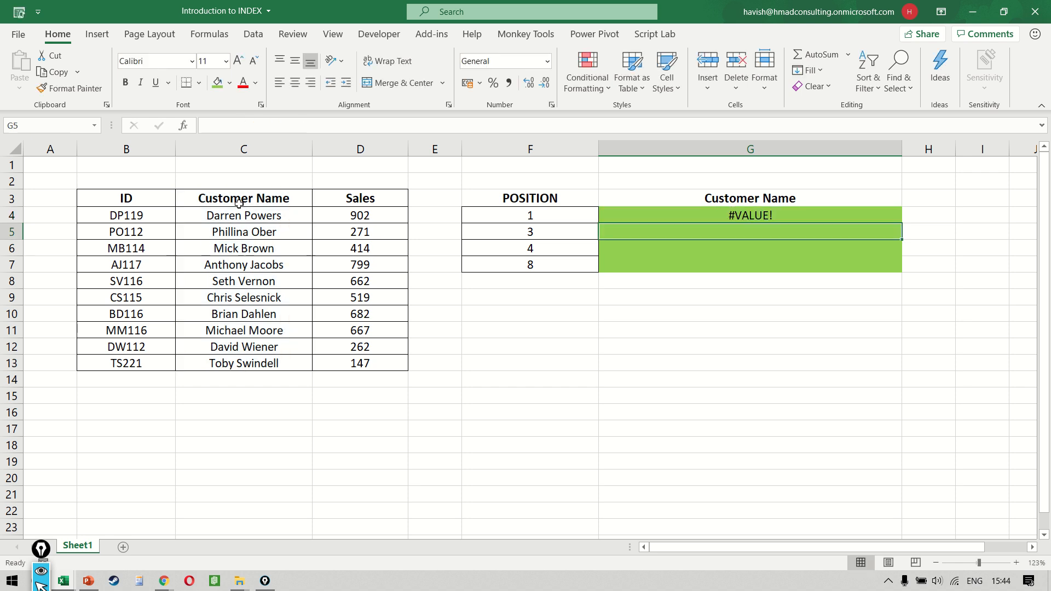
Remove the +1 after the array reference in G4's INDEX formula.
{"action": "key", "text": "Up"}
{"action": "key", "text": "F2"}
{"action": "key", "text": "Left"}
{"action": "key", "text": "Left"}
{"action": "key", "text": "Left"}
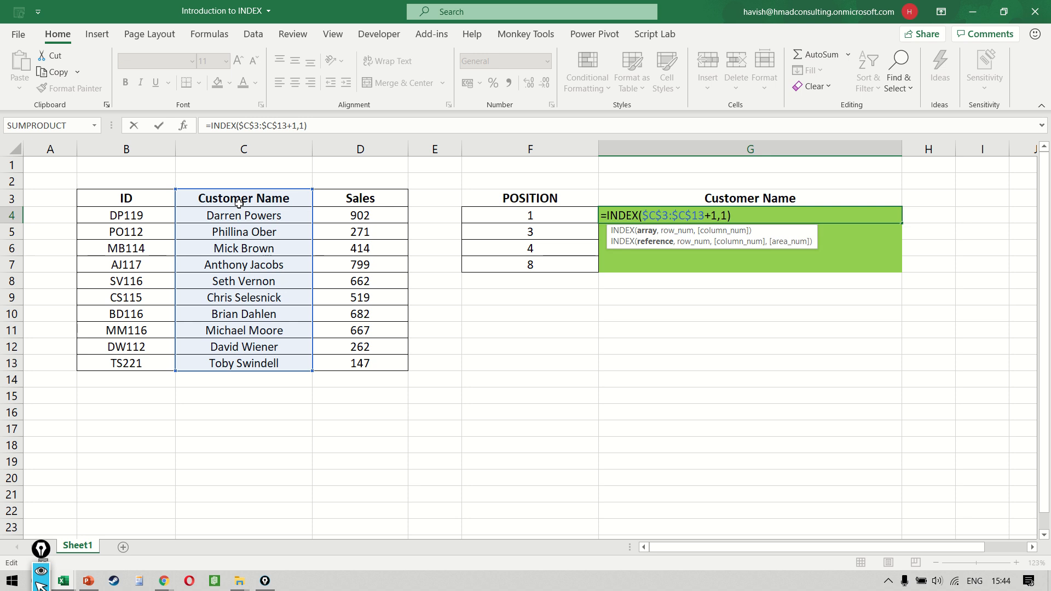
{"action": "key", "text": "BackSpace"}
{"action": "key", "text": "BackSpace"}
Set the row number in G4's INDEX formula to F4+1 and fill the formula down through G7.
{"action": "key", "text": "Right"}
{"action": "key", "text": "Right"}
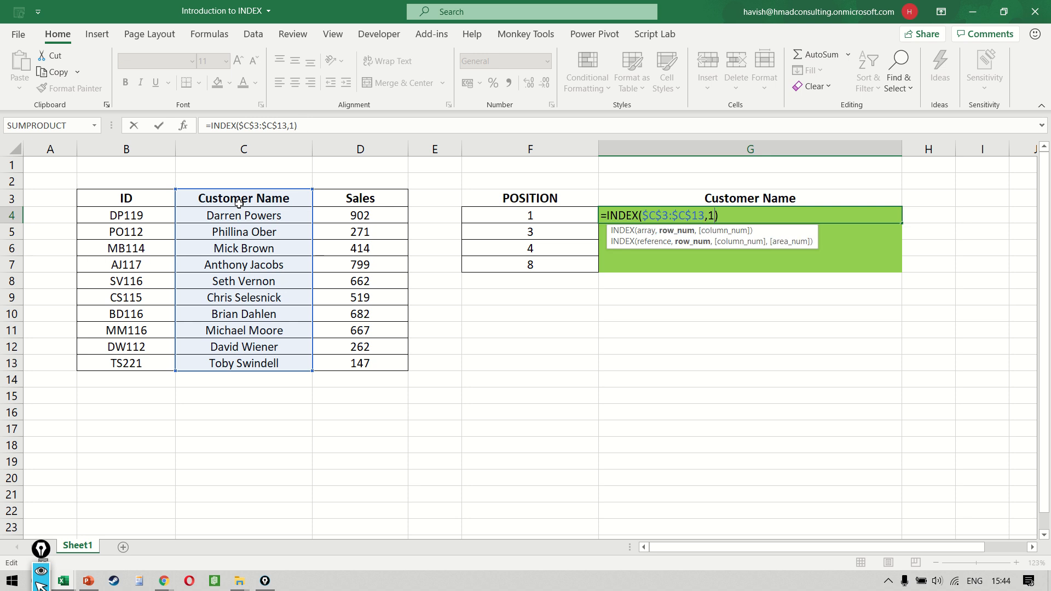
{"action": "key", "text": "BackSpace"}
{"action": "left_click", "coordinate": [497, 221]}
{"action": "type", "text": "+1"}
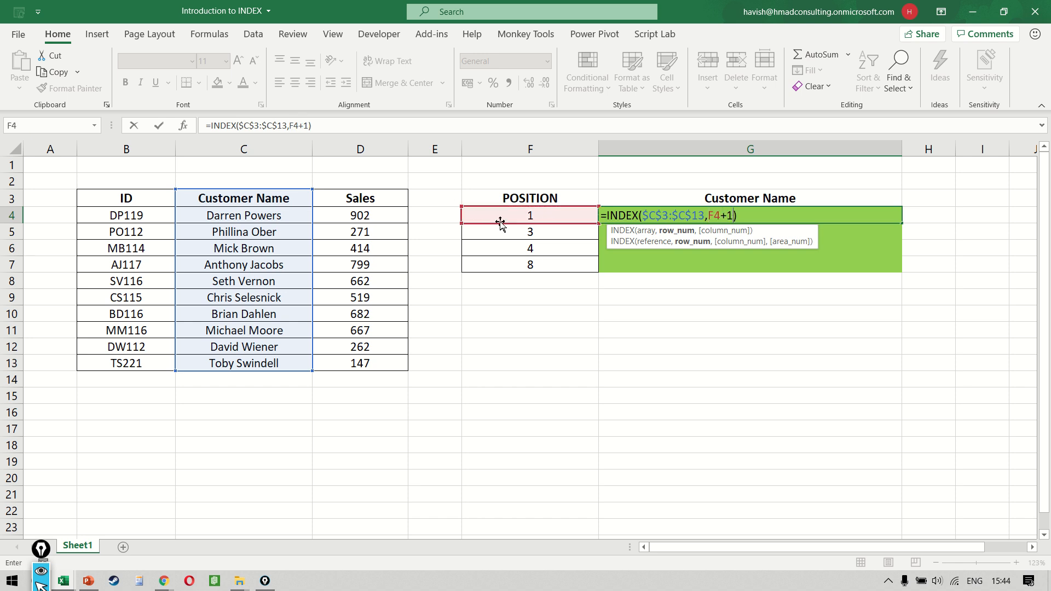
{"action": "key", "text": "Return"}
{"action": "key", "text": "ctrl+d"}
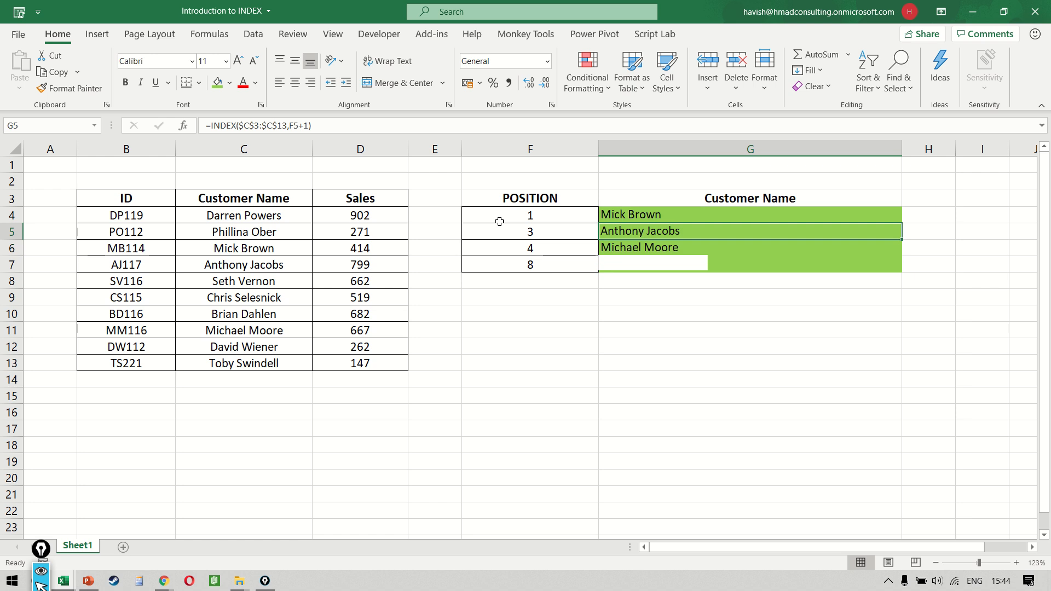
Check each position in F4:F7 against the customer name returned beside it in column G.
{"action": "key", "text": "Up"}
{"action": "key", "text": "Left"}
{"action": "key", "text": "shift+Right"}
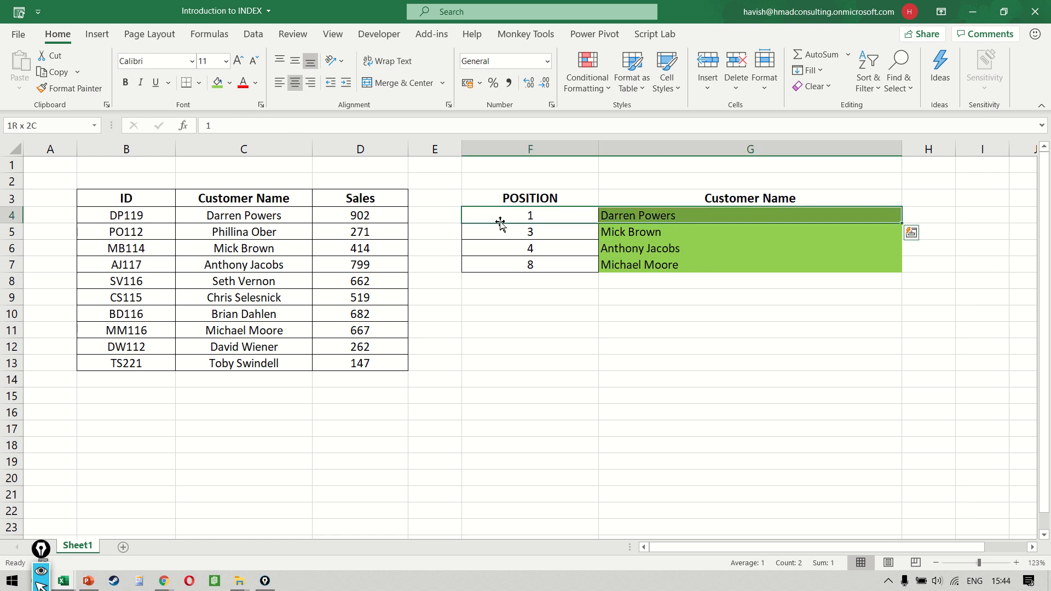
{"action": "key", "text": "Down"}
{"action": "key", "text": "shift+Right"}
{"action": "key", "text": "Down"}
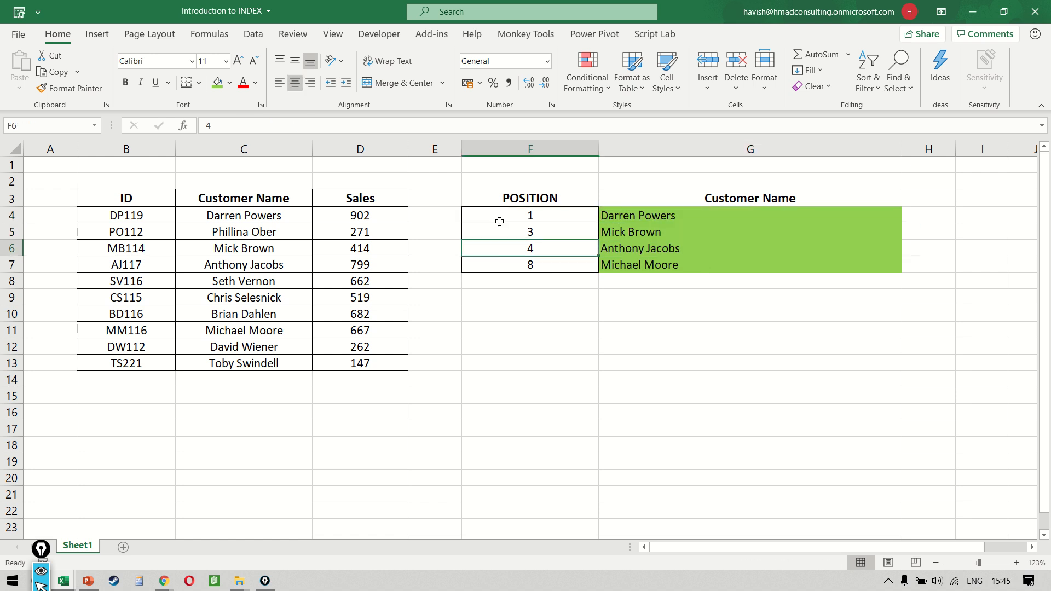
{"action": "key", "text": "shift+Right"}
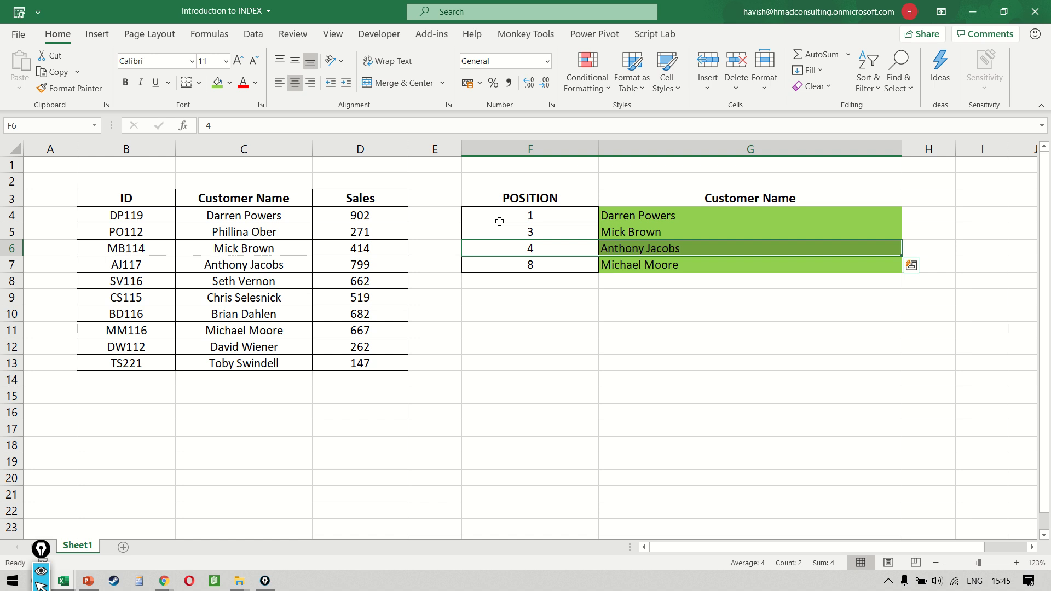
{"action": "key", "text": "Down"}
{"action": "key", "text": "shift+Right"}
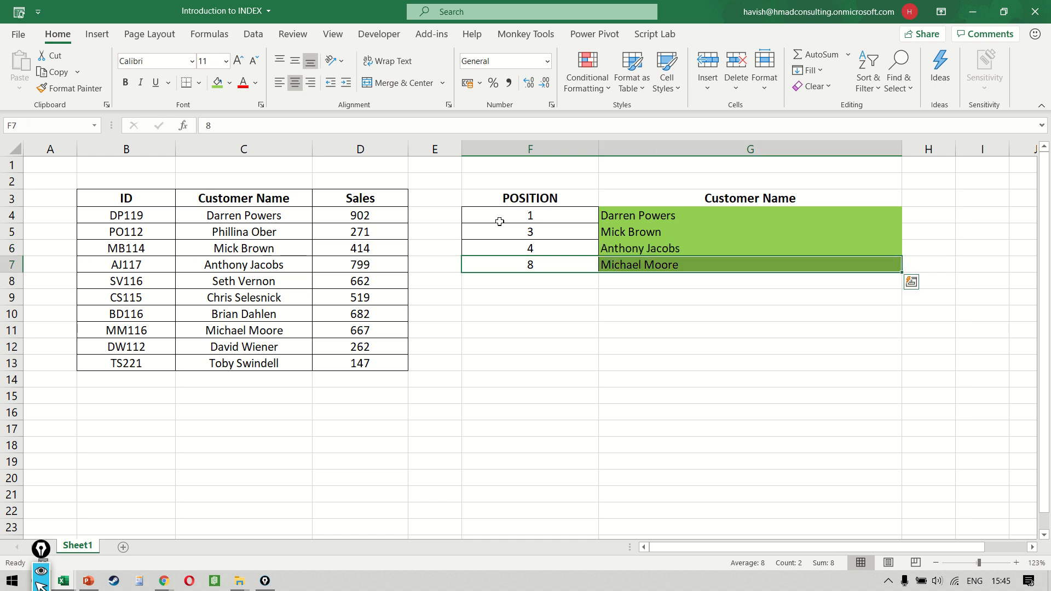
{"action": "key", "text": "Up"}
{"action": "key", "text": "Up"}
{"action": "key", "text": "Up"}
{"action": "key", "text": "Up"}
{"action": "key", "text": "Right"}
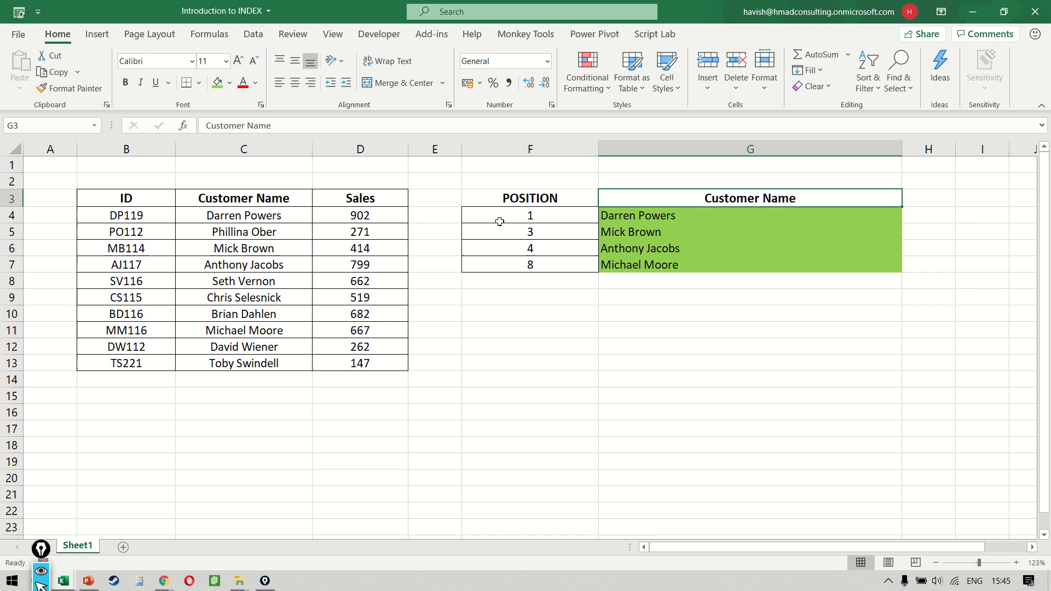
{"action": "key", "text": "Down"}
{"action": "key", "text": "F2"}
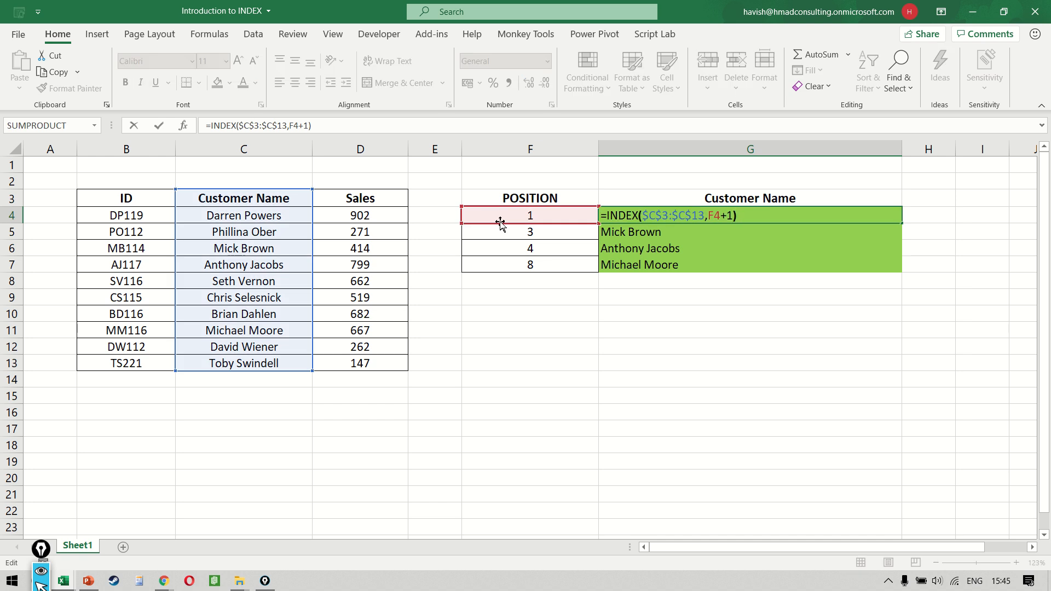
{"action": "key", "text": "Left"}
{"action": "type", "text": ","}
{"action": "key", "text": "Escape"}
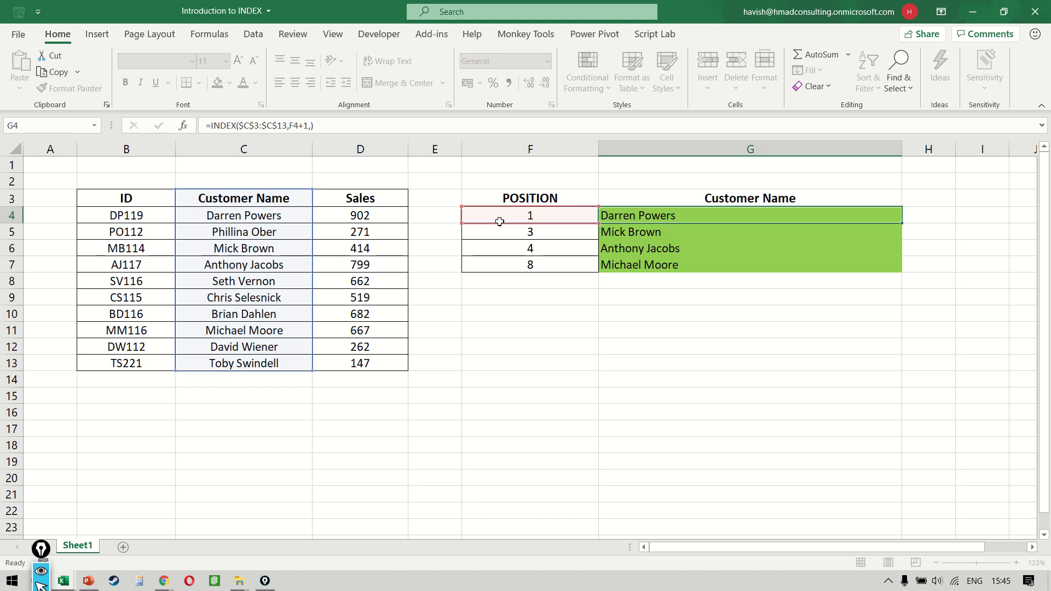
Start a new INDEX formula in G4 with the absolute array $C$3:$D$13, covering the Customer Name and Sales columns.
{"action": "type", "text": "=INDE"}
{"action": "key", "text": "Tab"}
{"action": "key", "text": "Left"}
{"action": "key", "text": "Left"}
{"action": "key", "text": "Left"}
{"action": "key", "text": "Left"}
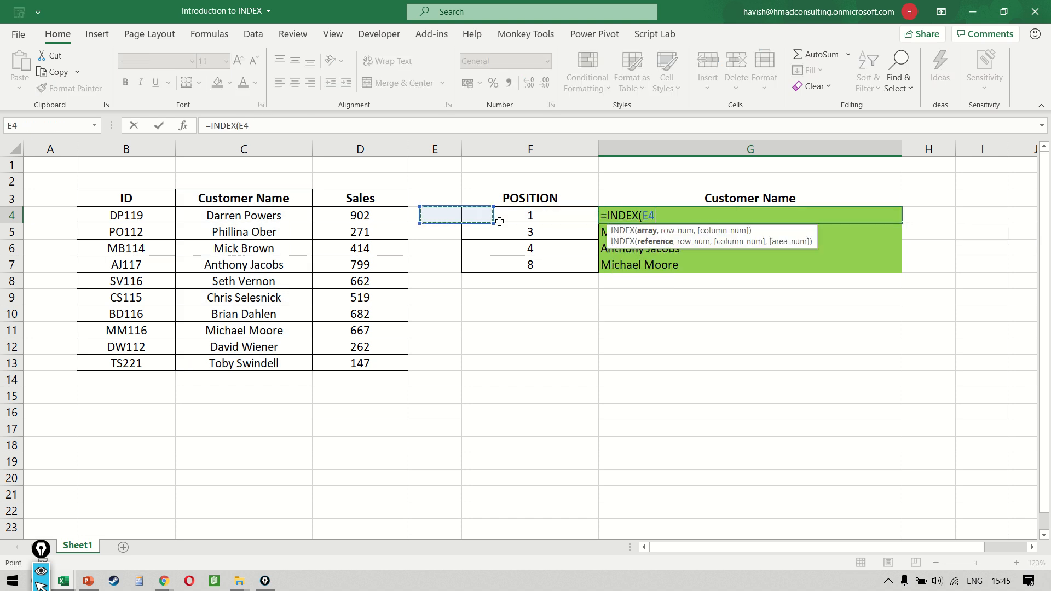
{"action": "key", "text": "Up"}
{"action": "key", "text": "ctrl+shift+Down"}
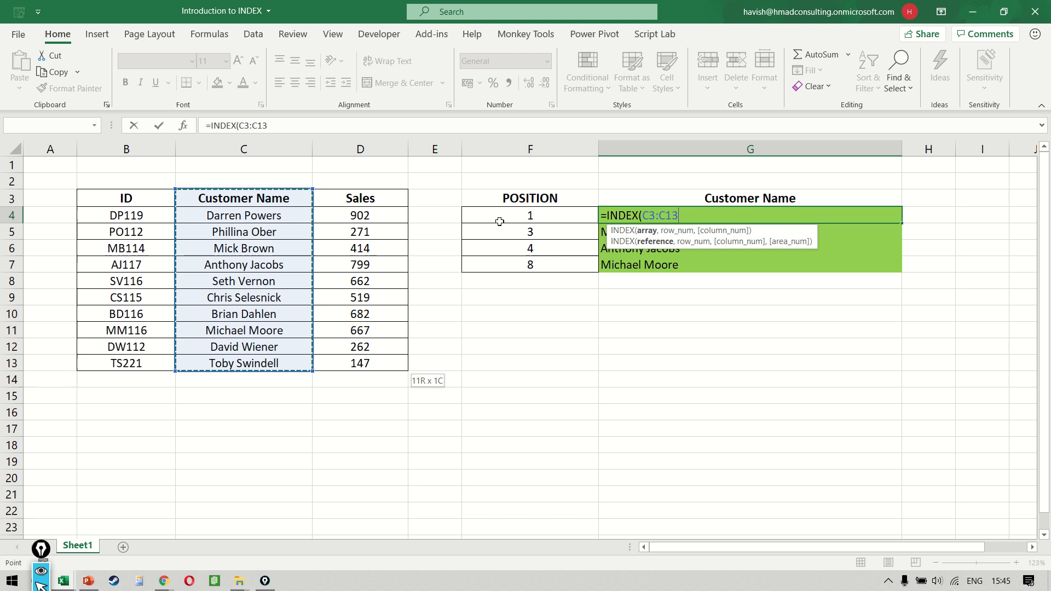
{"action": "key", "text": "shift+Right"}
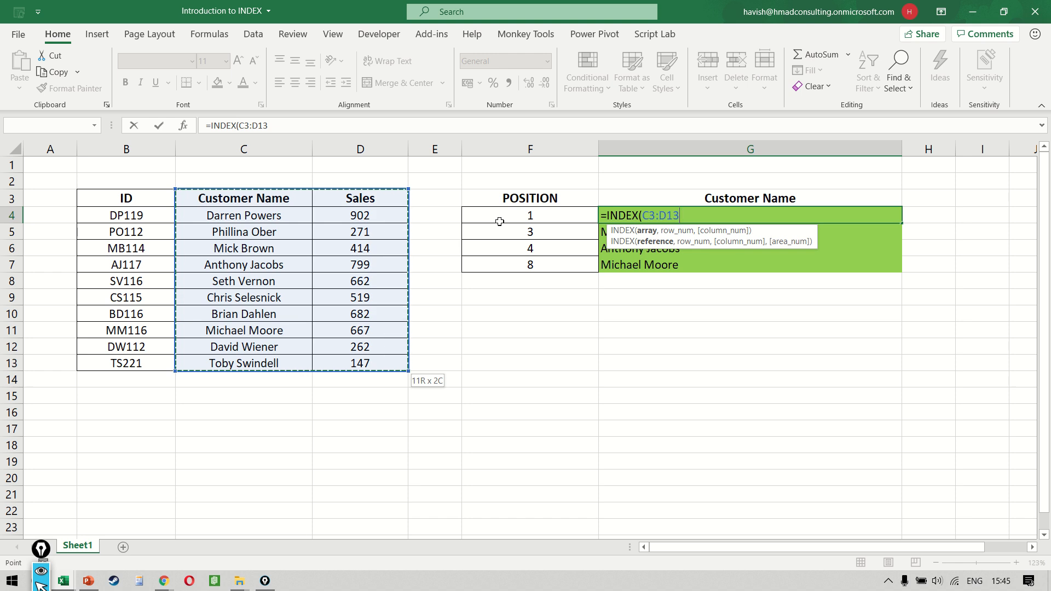
{"action": "key", "text": "F4"}
{"action": "type", "text": ","}
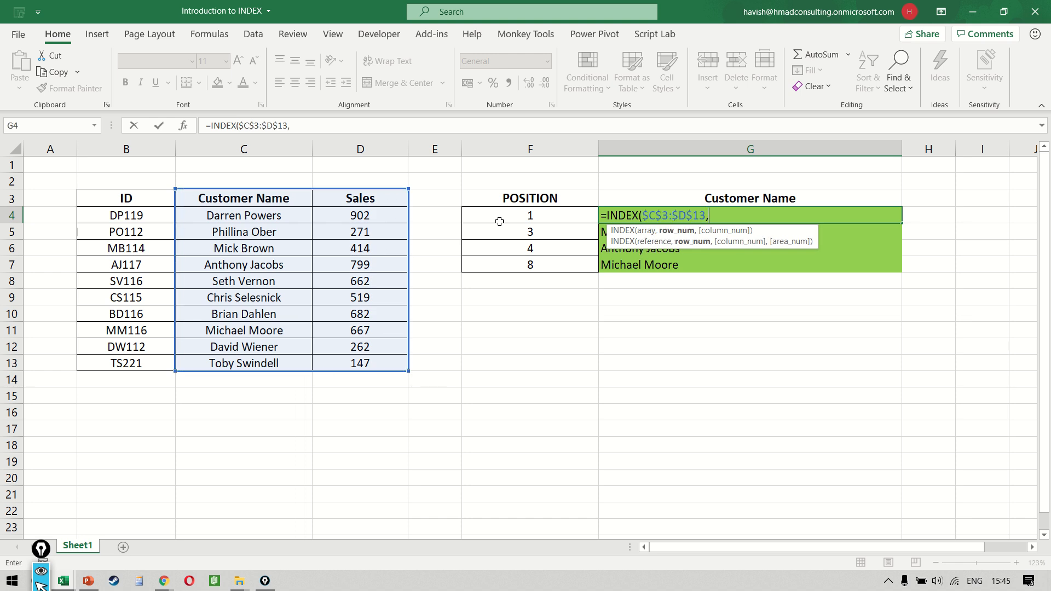
Enter F4+1 as the row number on its own line in G4's INDEX formula.
{"action": "left_click", "coordinate": [500, 222]}
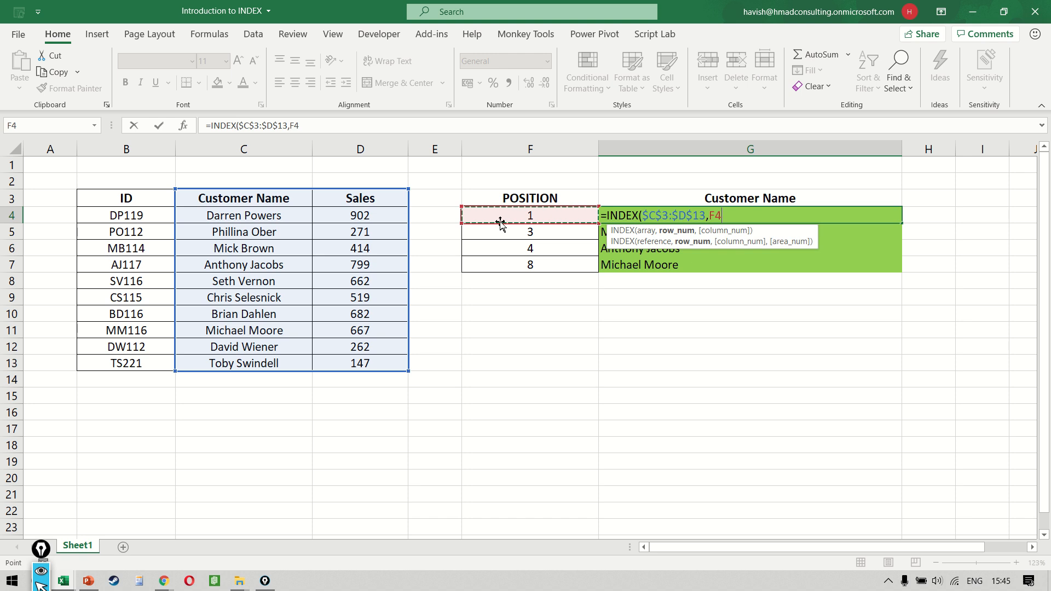
{"action": "type", "text": "+1"}
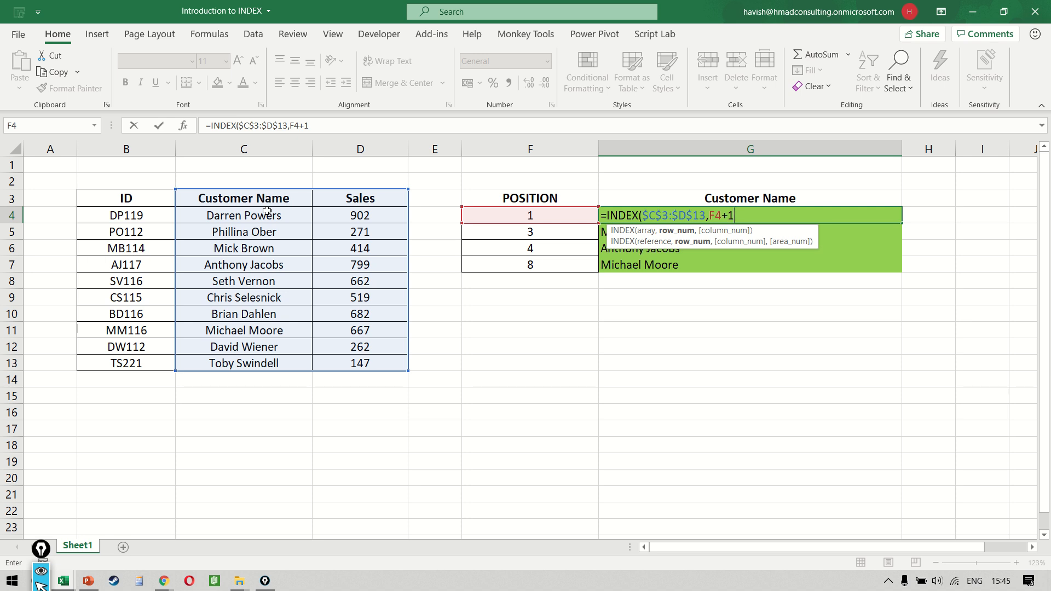
{"action": "type", "text": ","}
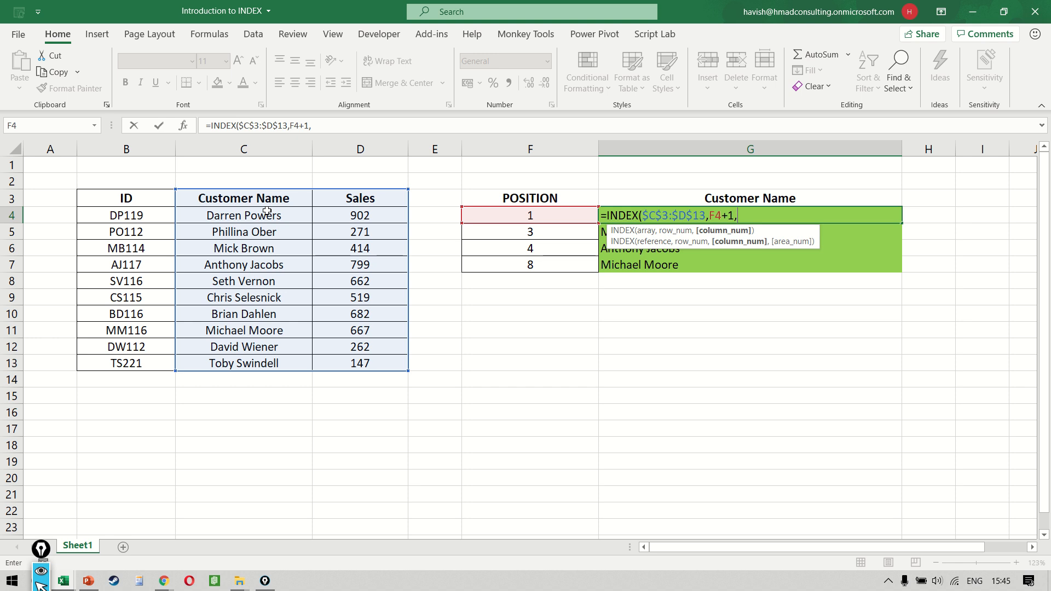
{"action": "key", "text": "BackSpace"}
{"action": "key", "text": "BackSpace"}
{"action": "key", "text": "BackSpace"}
{"action": "key", "text": "BackSpace"}
{"action": "key", "text": "BackSpace"}
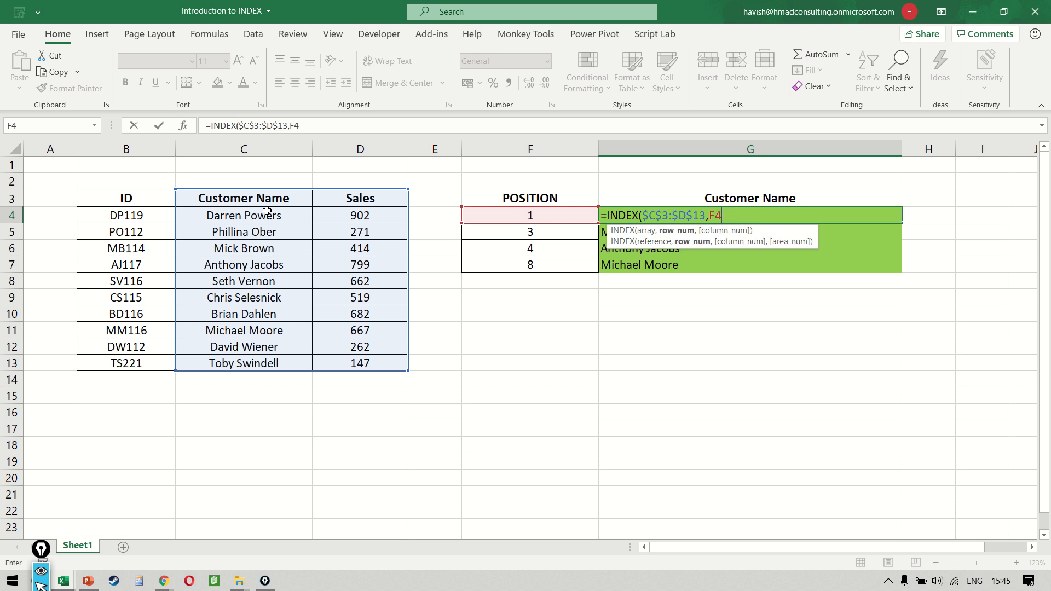
{"action": "key", "text": "alt+Return"}
{"action": "type", "text": "F4"}
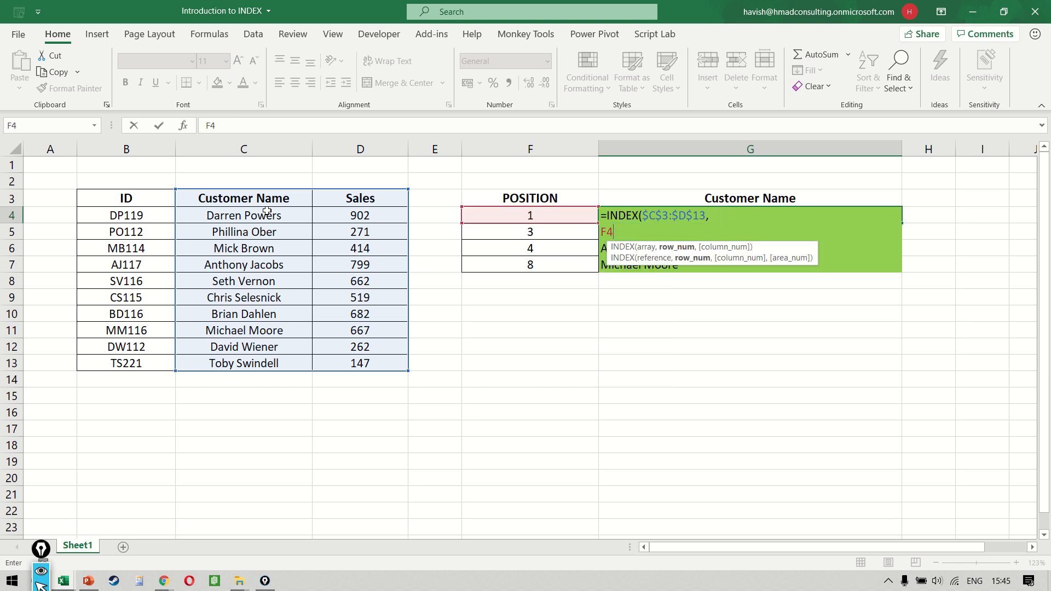
{"action": "type", "text": "+1,"}
{"action": "key", "text": "alt+Return"}
Enter IF(G3="Customer Name",1,2) as the column number on the third line of G4's INDEX formula.
{"action": "type", "text": "IF("}
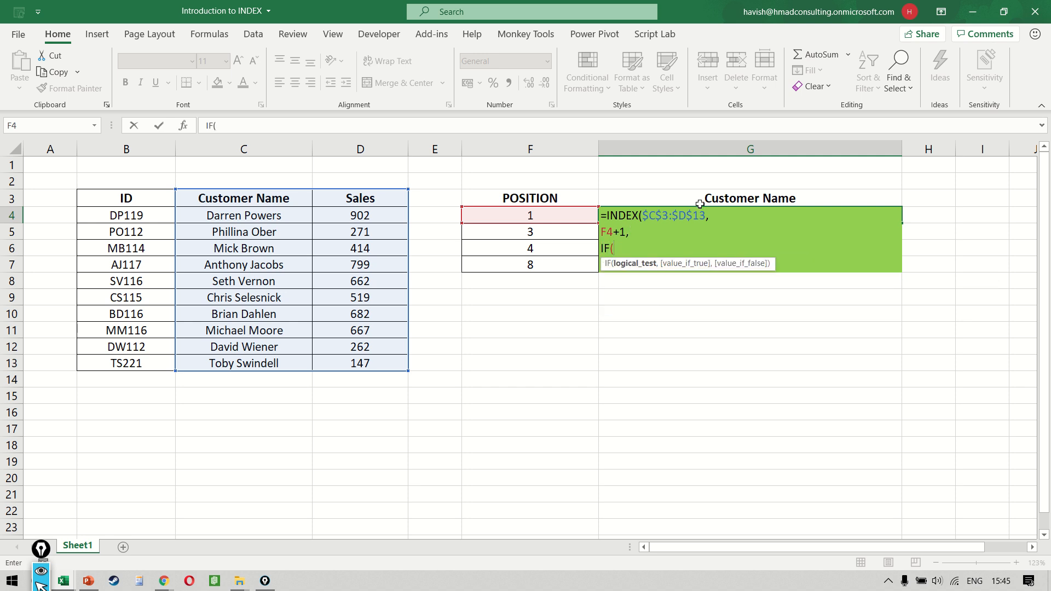
{"action": "left_click", "coordinate": [703, 198]}
{"action": "type", "text": "=\"cS"}
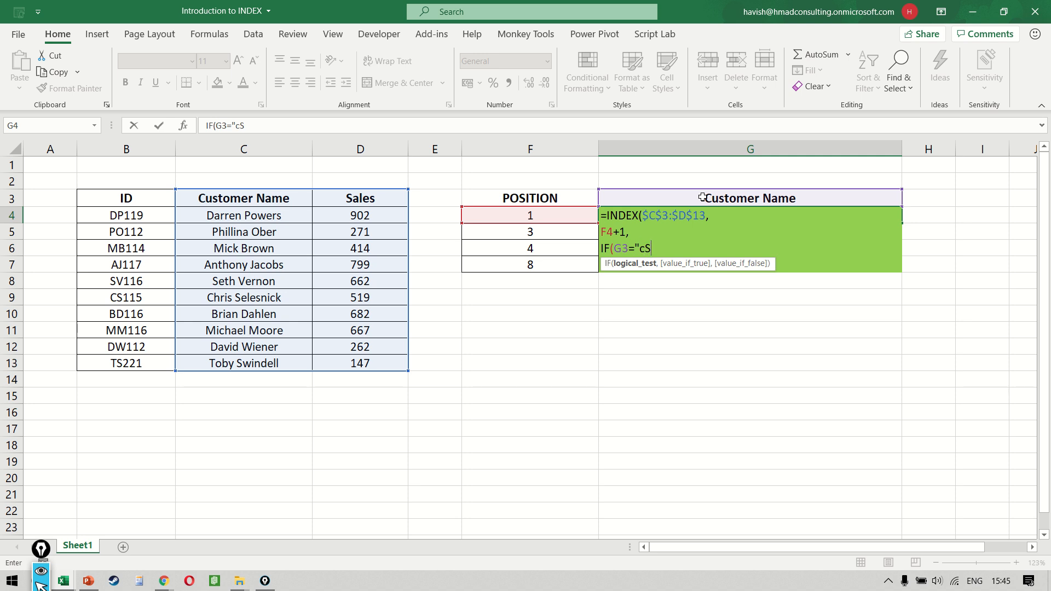
{"action": "key", "text": "BackSpace"}
{"action": "key", "text": "Caps_Lock"}
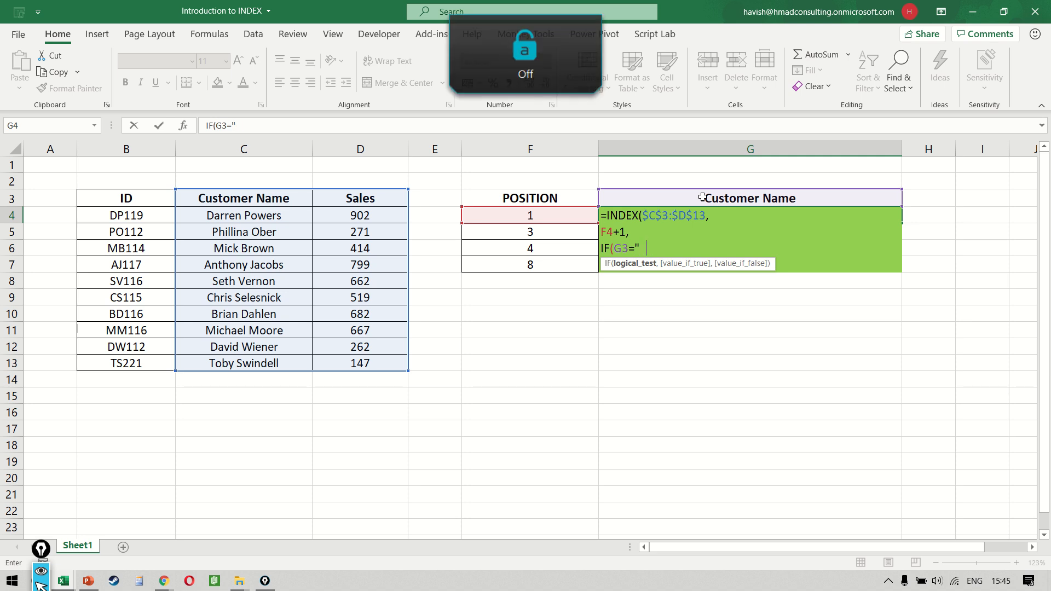
{"action": "type", "text": "Customer Name\""}
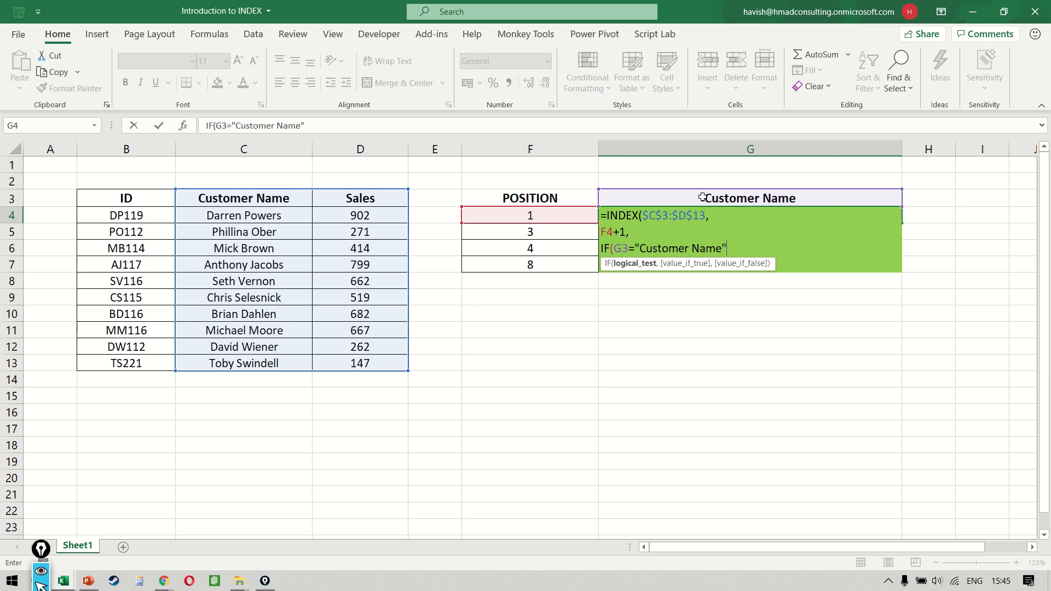
{"action": "type", "text": ",1"}
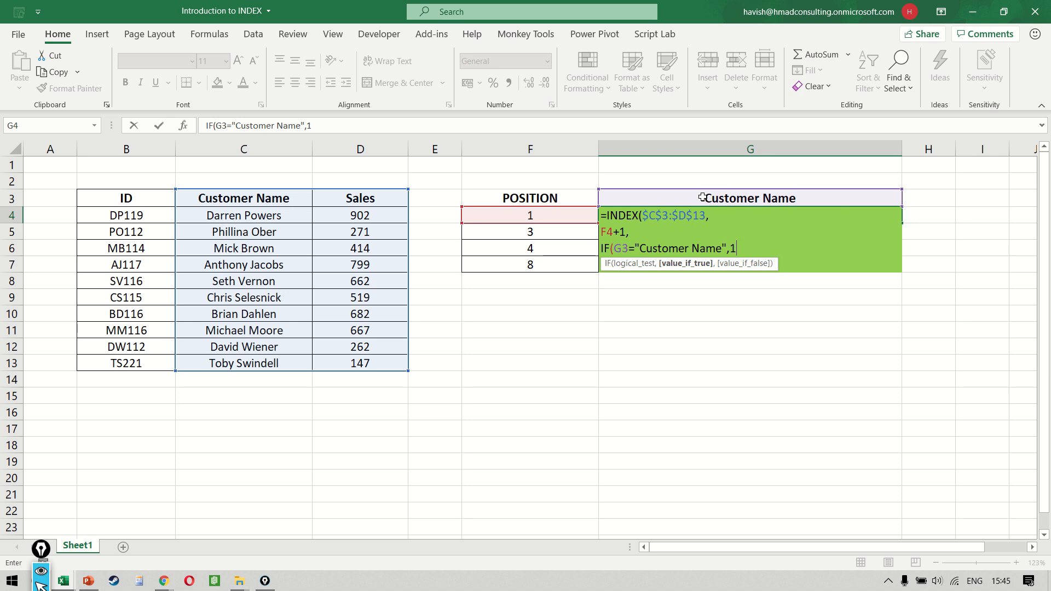
{"action": "type", "text": ",2)"}
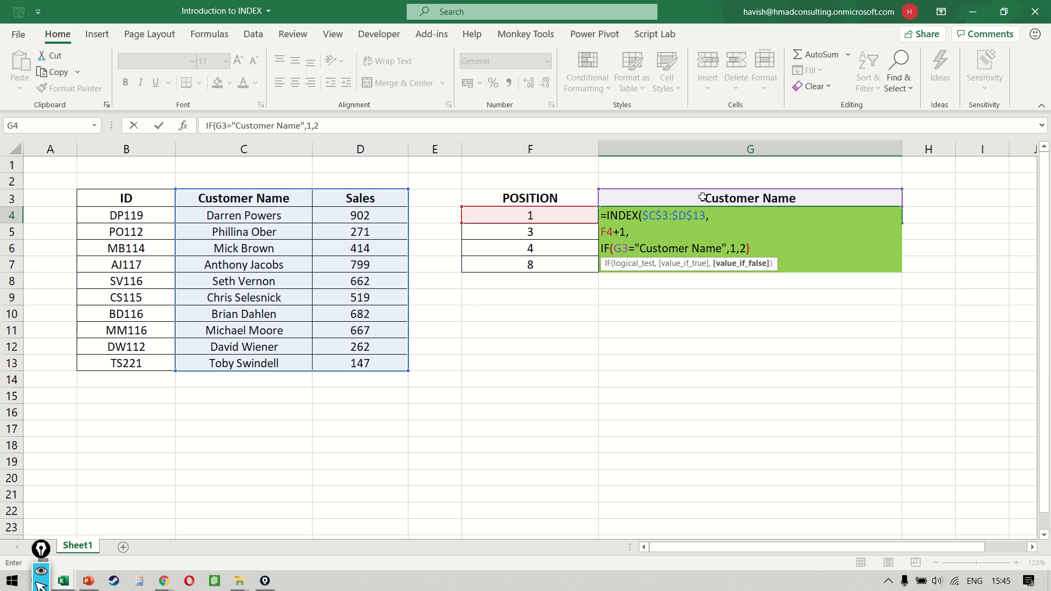
Commit the INDEX formula in G4 and fill it down through G7.
{"action": "key", "text": "ctrl+Return"}
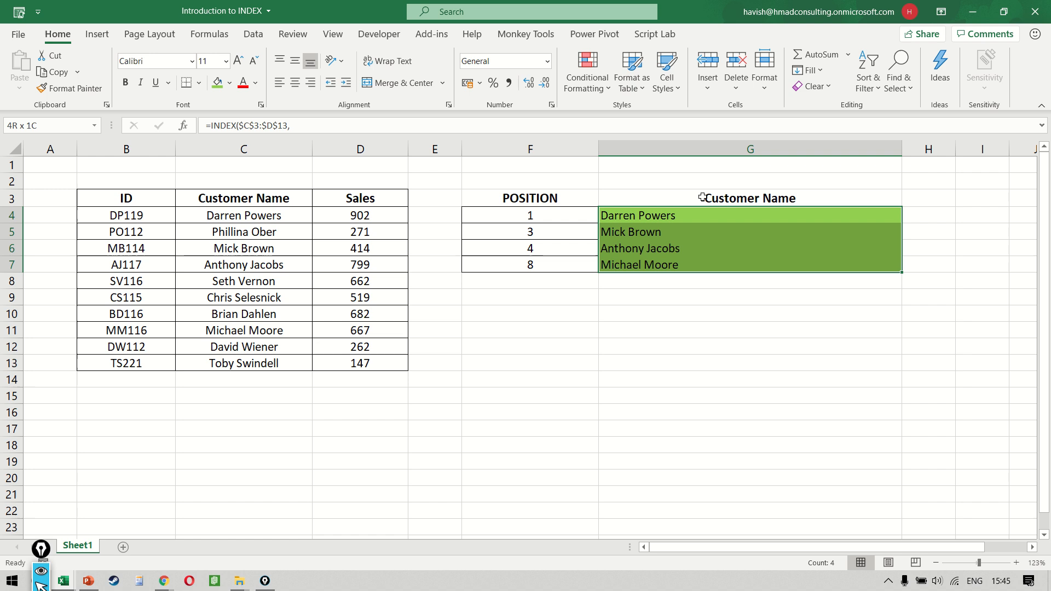
{"action": "key", "text": "Down"}
{"action": "key", "text": "Up"}
{"action": "key", "text": "Down"}
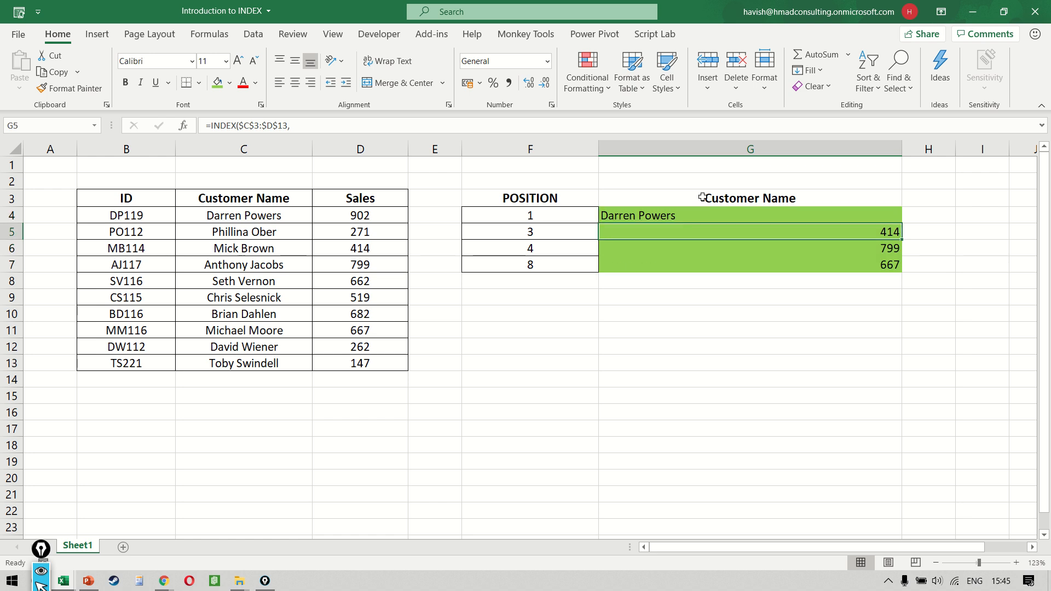
Make the header reference in G4's IF test absolute as $G$3.
{"action": "key", "text": "Up"}
{"action": "key", "text": "F2"}
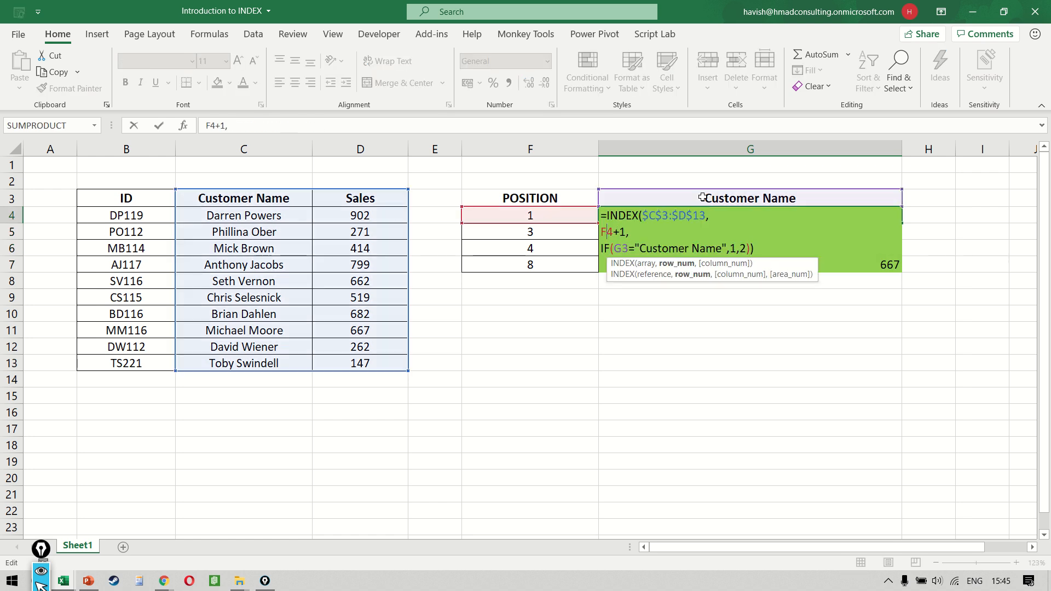
{"action": "key", "text": "Down"}
{"action": "key", "text": "Right"}
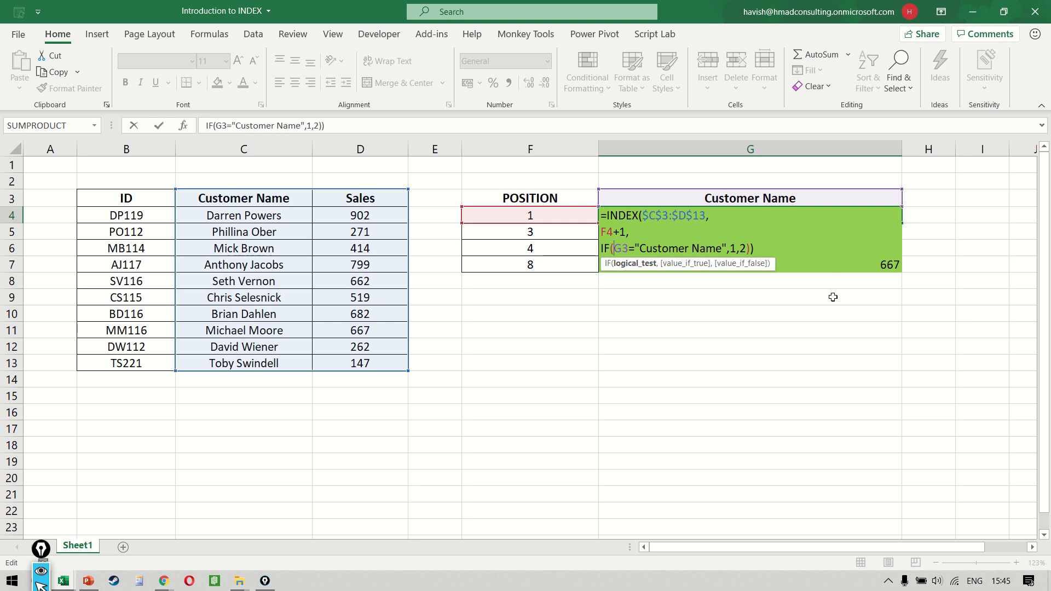
{"action": "key", "text": "F4"}
{"action": "key", "text": "Return"}
Fill the corrected INDEX formula from G4 down through G7.
{"action": "key", "text": "Up"}
{"action": "key", "text": "ctrl+shift+Down"}
{"action": "key", "text": "ctrl+d"}
{"action": "key", "text": "Down"}
{"action": "key", "text": "Up"}
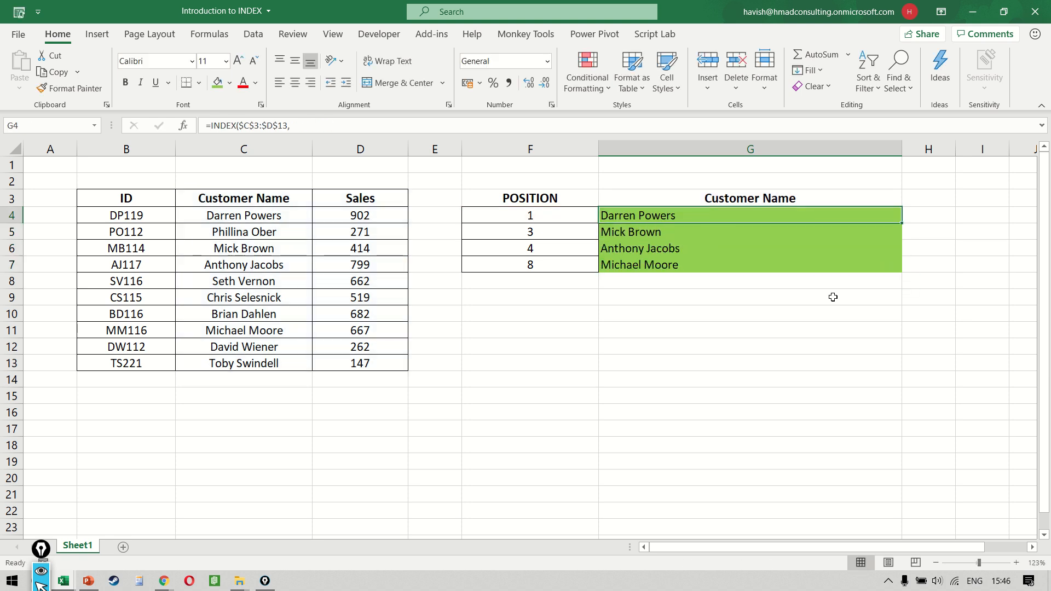
Try changing the header in G3 to Sales and check the values returned in G4:G7.
{"action": "key", "text": "ctrl+shift+Down"}
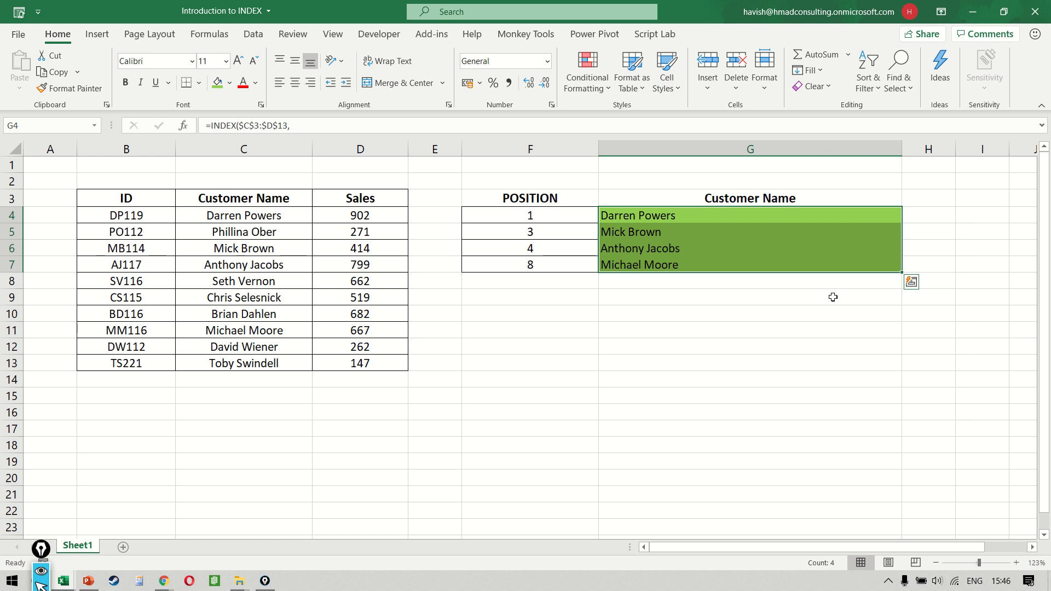
{"action": "key", "text": "Up"}
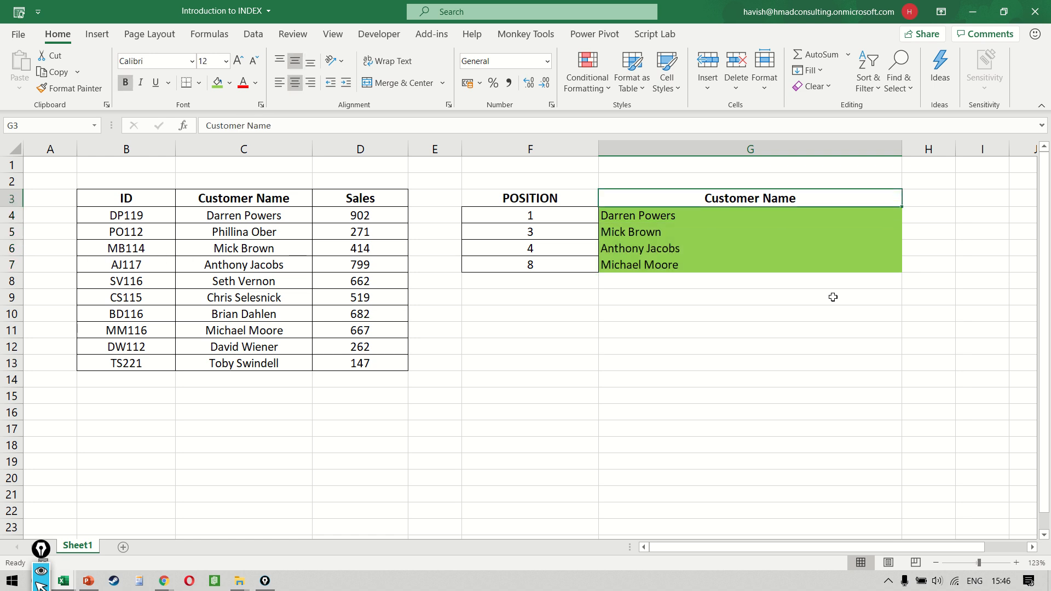
{"action": "type", "text": "Sales"}
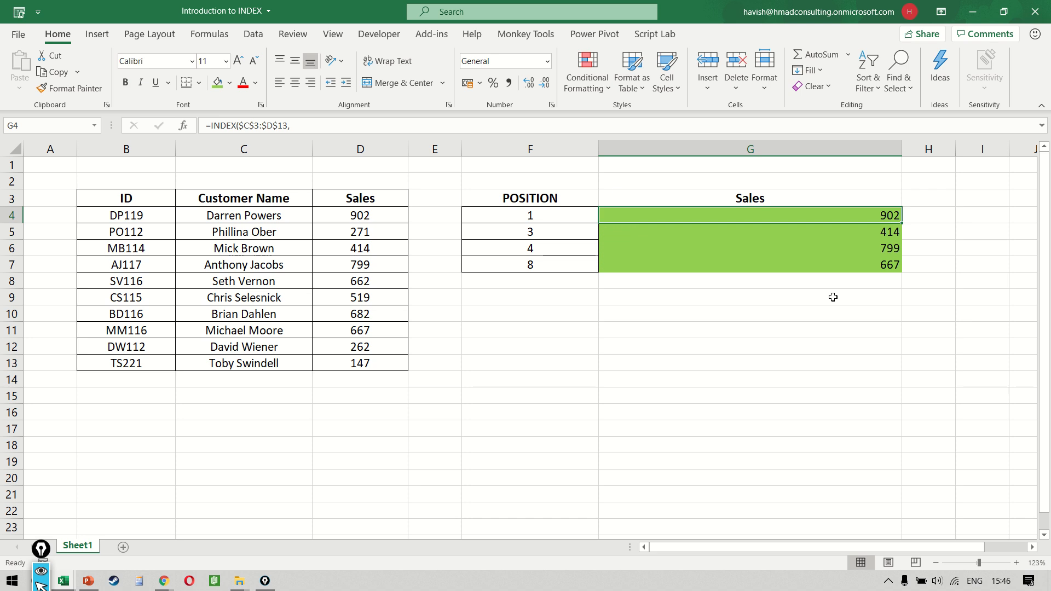
{"action": "key", "text": "shift+Down"}
{"action": "key", "text": "shift+Down"}
{"action": "key", "text": "shift+Down"}
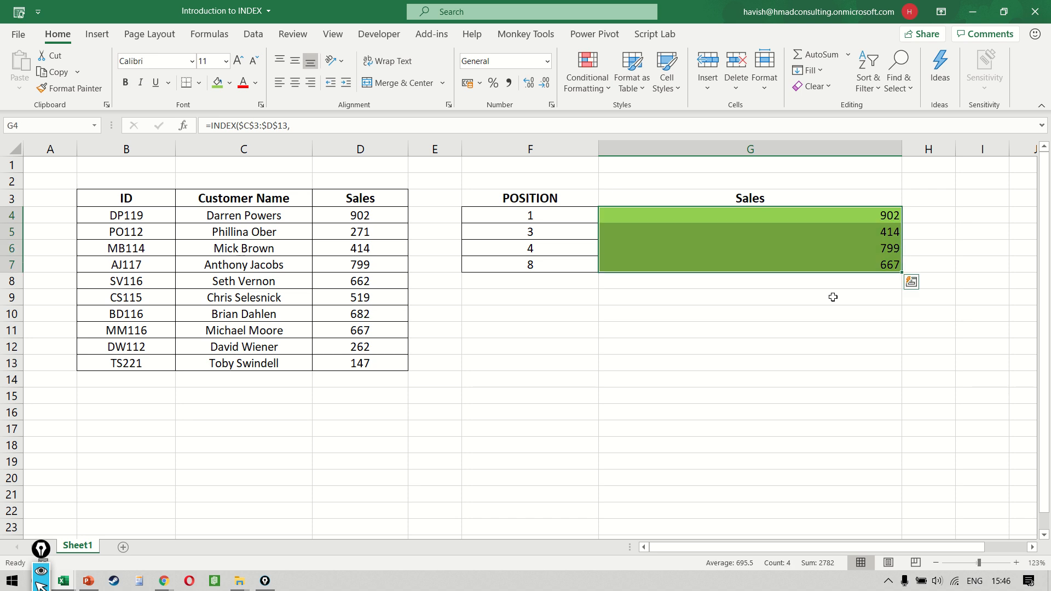
{"action": "key", "text": "Down"}
{"action": "key", "text": "Up"}
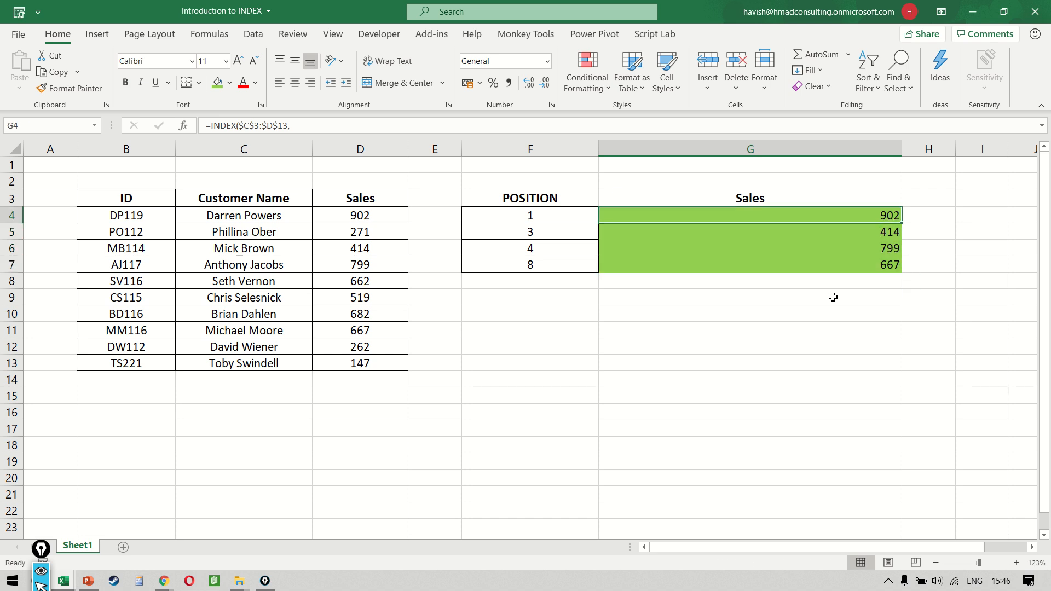
Undo the header change in G3 and view the complete INDEX formula in G4.
{"action": "key", "text": "ctrl+z"}
{"action": "key", "text": "Down"}
{"action": "key", "text": "F2"}
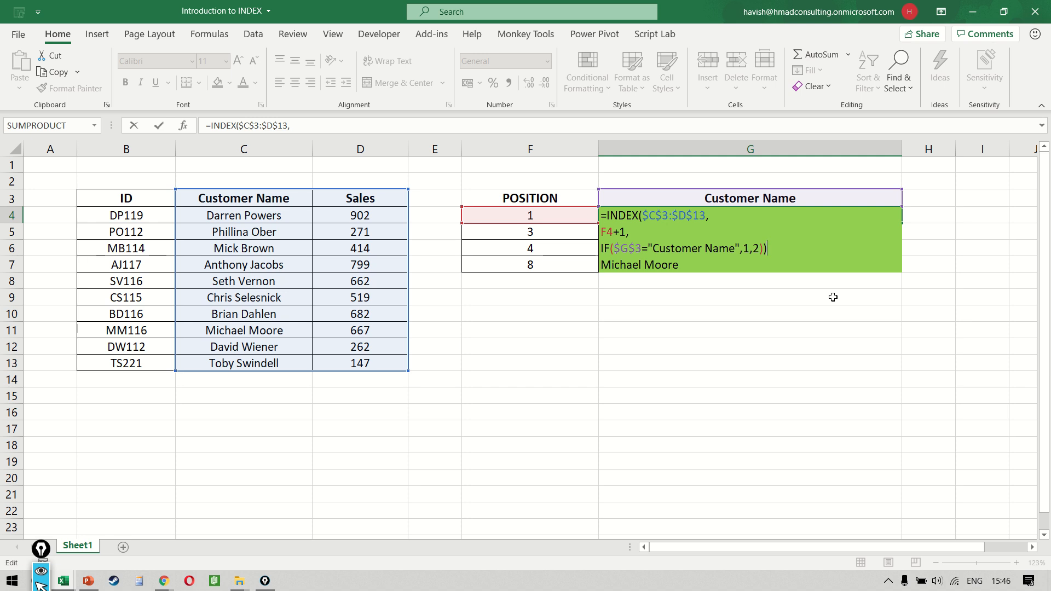
{"action": "key", "text": "Escape"}
Review the positions in F4:F7, the Customer Name column in the table and the INDEX formula in G4.
{"action": "key", "text": "Left"}
{"action": "key", "text": "shift+Down"}
{"action": "key", "text": "shift+Down"}
{"action": "key", "text": "shift+Down"}
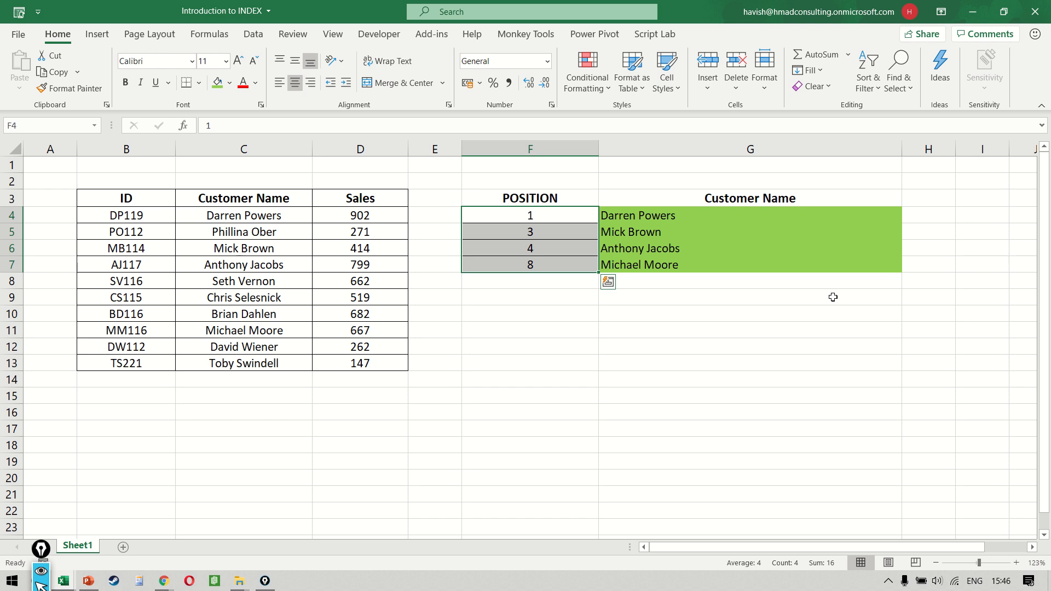
{"action": "key", "text": "Right"}
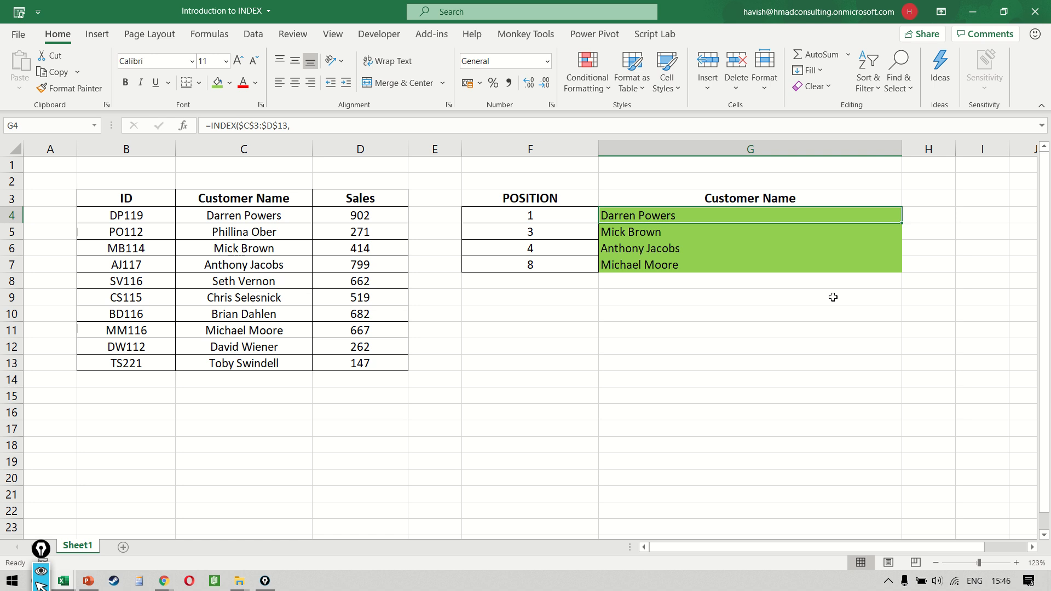
{"action": "key", "text": "Left"}
{"action": "key", "text": "Left"}
{"action": "key", "text": "Left"}
{"action": "key", "text": "Left"}
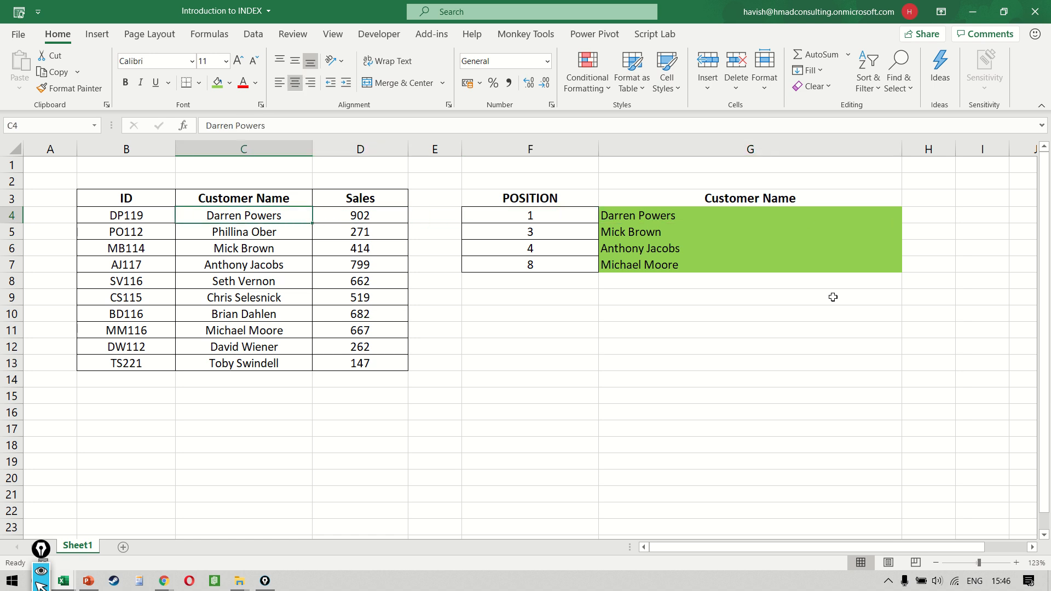
{"action": "key", "text": "ctrl+space"}
{"action": "key", "text": "Right"}
{"action": "key", "text": "Right"}
{"action": "key", "text": "Right"}
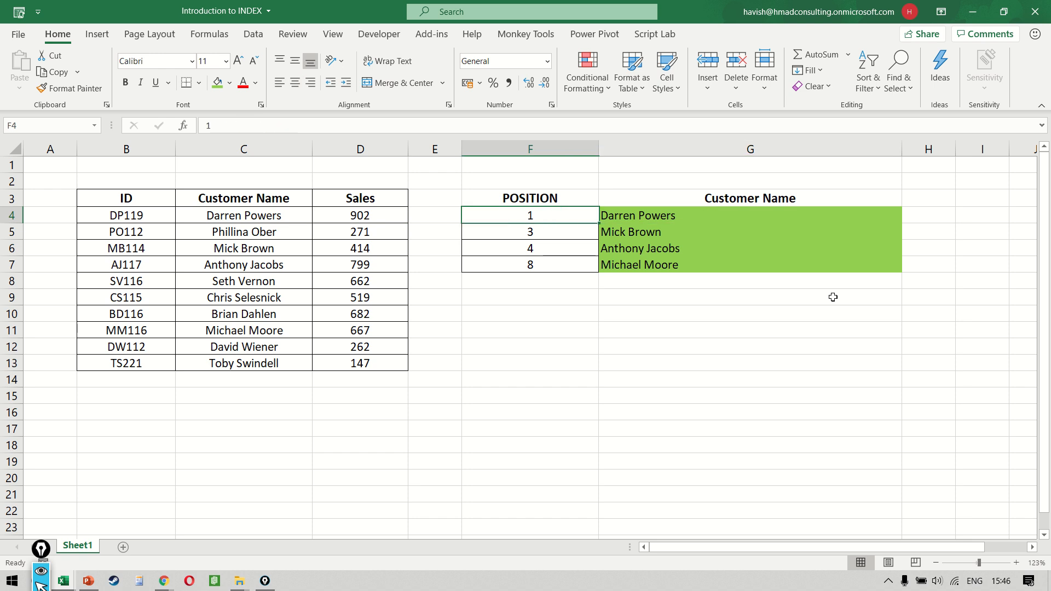
{"action": "key", "text": "F2"}
{"action": "key", "text": "Escape"}
{"action": "key", "text": "Right"}
{"action": "key", "text": "F2"}
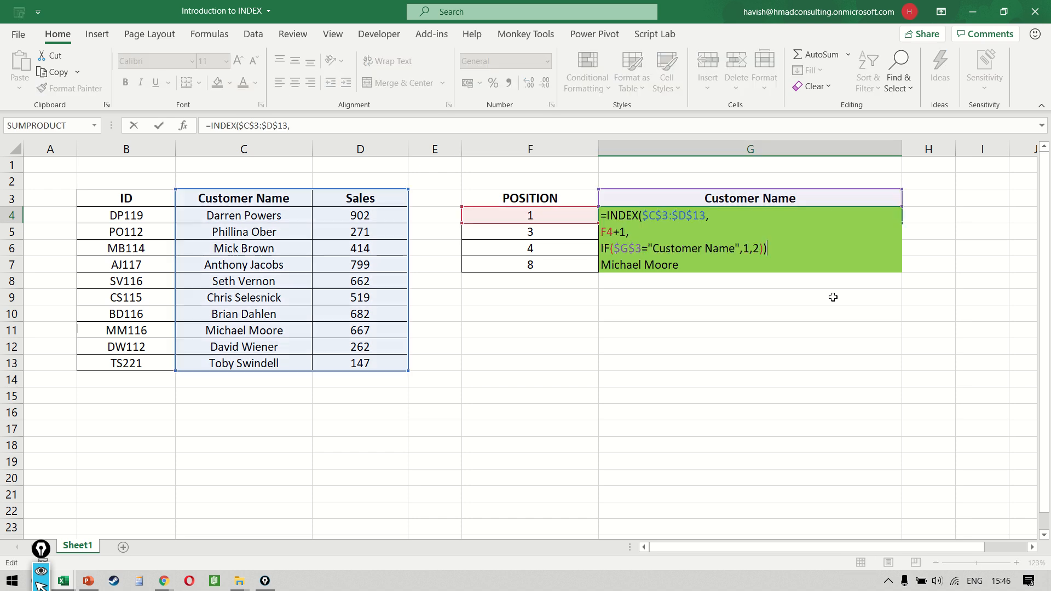
Clear the formulas from G5:G7, keeping only the one in G4.
{"action": "key", "text": "Return"}
{"action": "key", "text": "shift+Down"}
{"action": "key", "text": "shift+Down"}
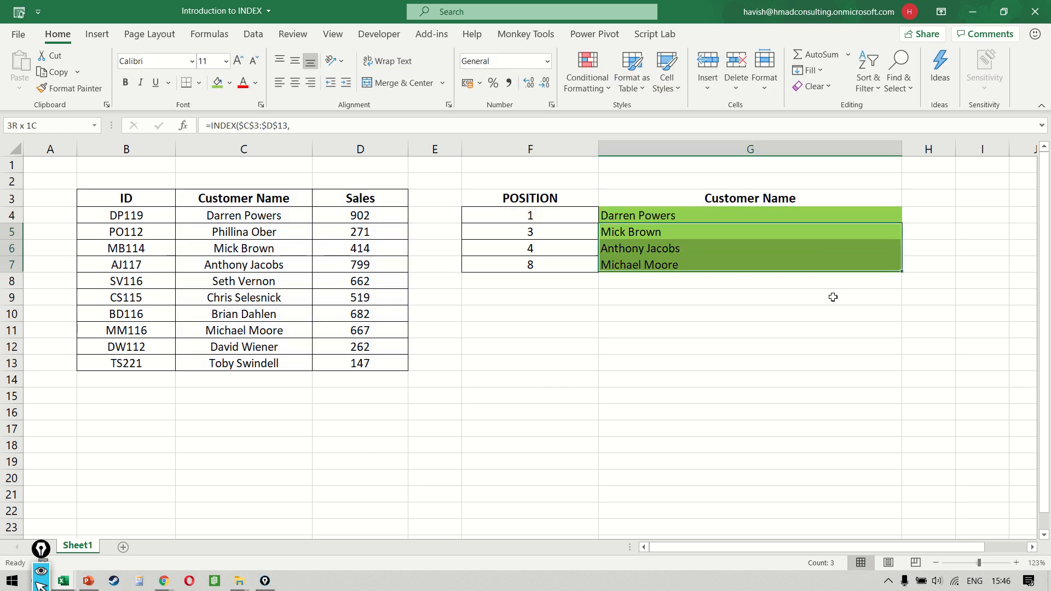
{"action": "key", "text": "Delete"}
Open the INDEX formula in G4 and highlight its array argument $C$3:$D$13.
{"action": "key", "text": "Up"}
{"action": "key", "text": "F2"}
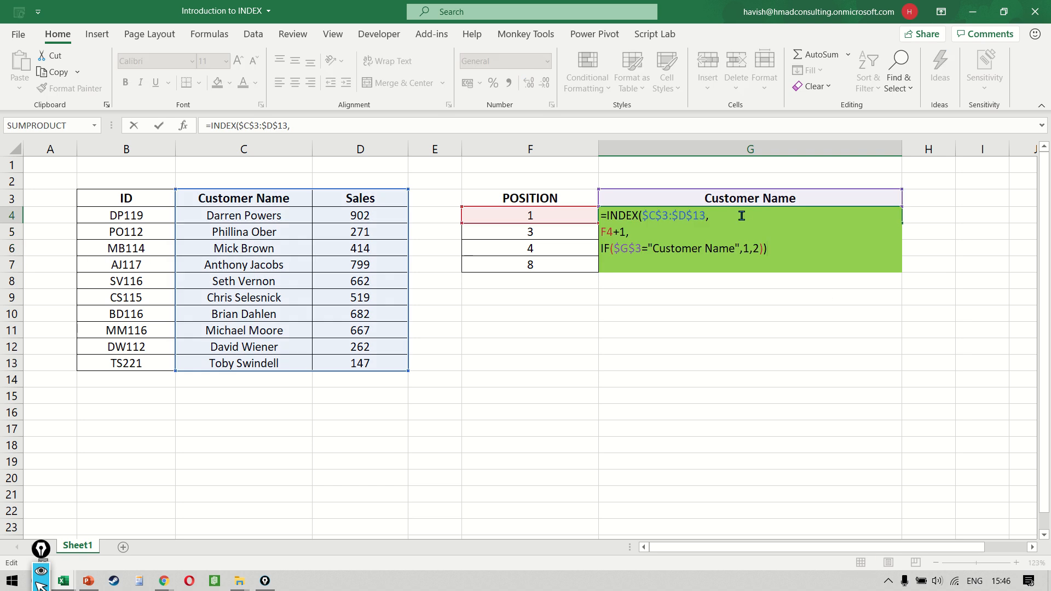
{"action": "key", "text": "shift+Left"}
{"action": "key", "text": "shift+Left"}
{"action": "key", "text": "shift+Left"}
{"action": "key", "text": "shift+Left"}
{"action": "key", "text": "shift+Left"}
{"action": "key", "text": "shift+Left"}
{"action": "key", "text": "shift+Left"}
{"action": "key", "text": "shift+Left"}
{"action": "key", "text": "shift+Left"}
{"action": "key", "text": "shift+Left"}
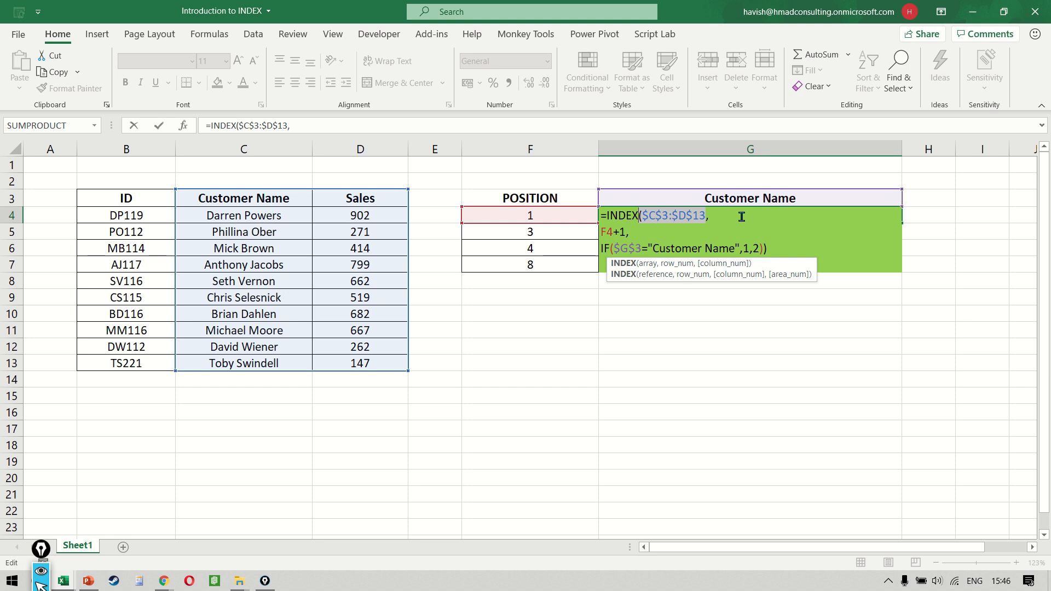
{"action": "key", "text": "shift+Right"}
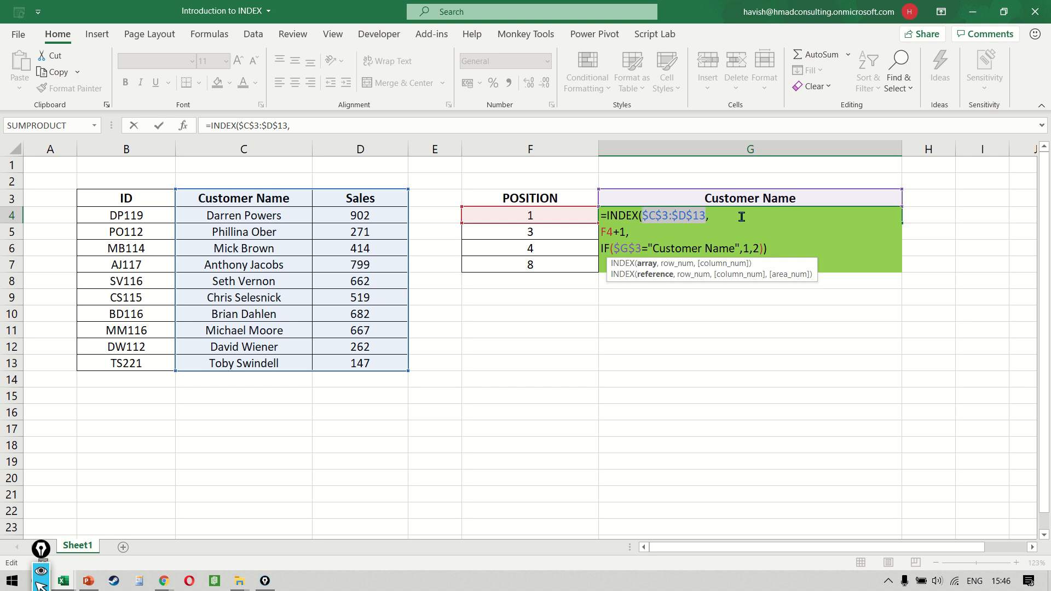
Highlight the row argument F4+1 and the IF column argument in G4's INDEX formula, leaving the formula as it is.
{"action": "key", "text": "Down"}
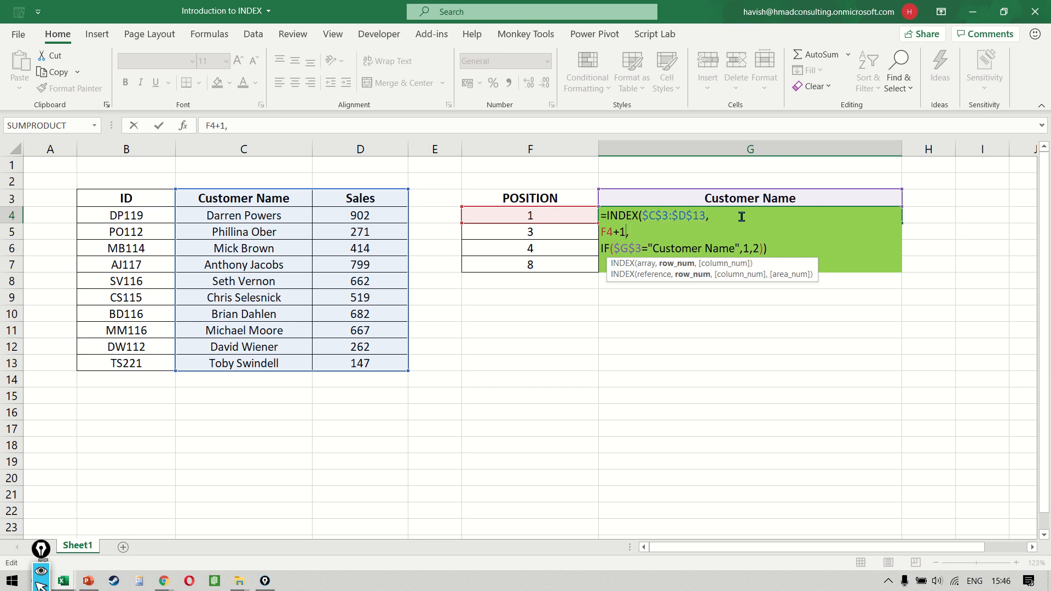
{"action": "key", "text": "shift+Left"}
{"action": "key", "text": "shift+Left"}
{"action": "key", "text": "shift+Left"}
{"action": "key", "text": "shift+Left"}
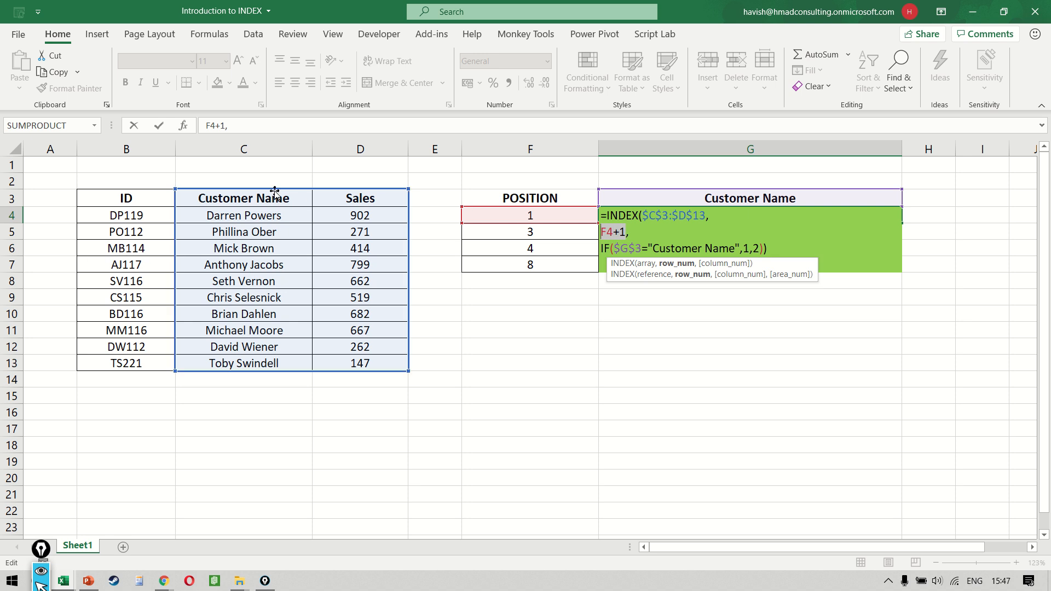
{"action": "key", "text": "Down"}
{"action": "key", "text": "Home"}
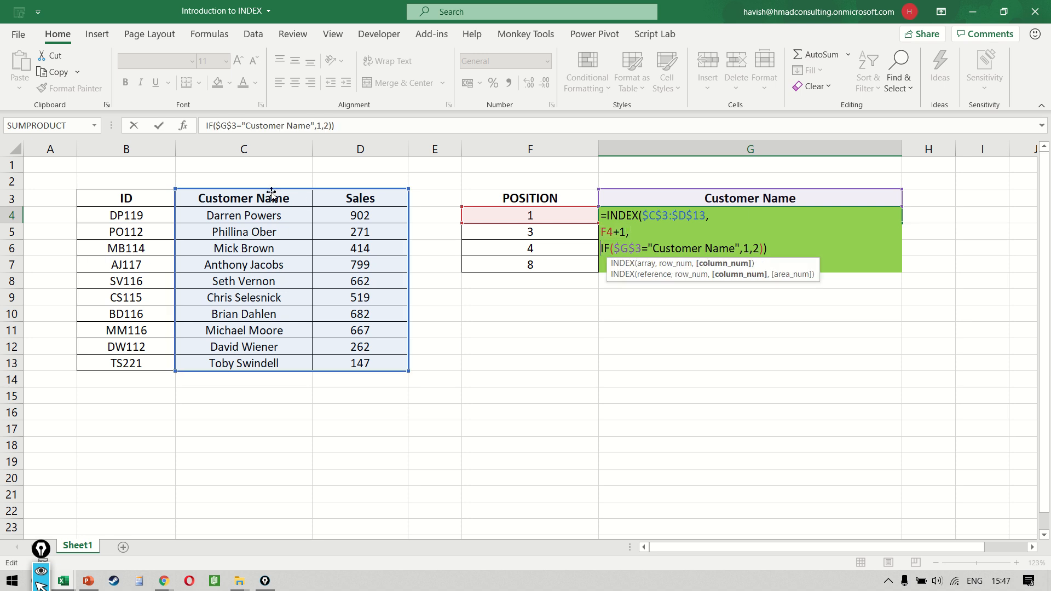
{"action": "key", "text": "shift+End"}
{"action": "key", "text": "shift+Left"}
{"action": "key", "text": "shift+Left"}
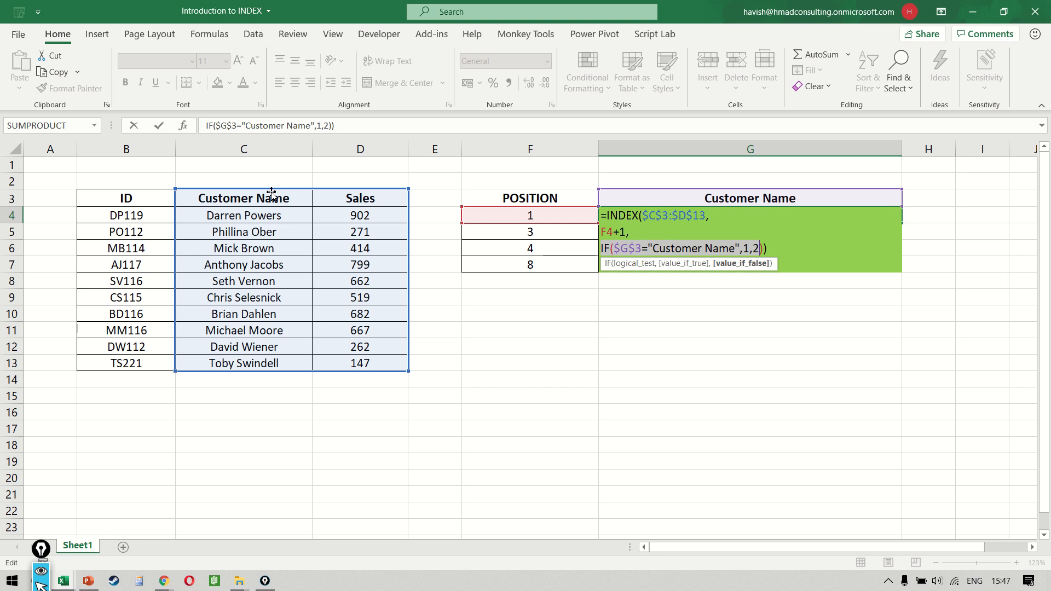
{"action": "key", "text": "ctrl+Return"}
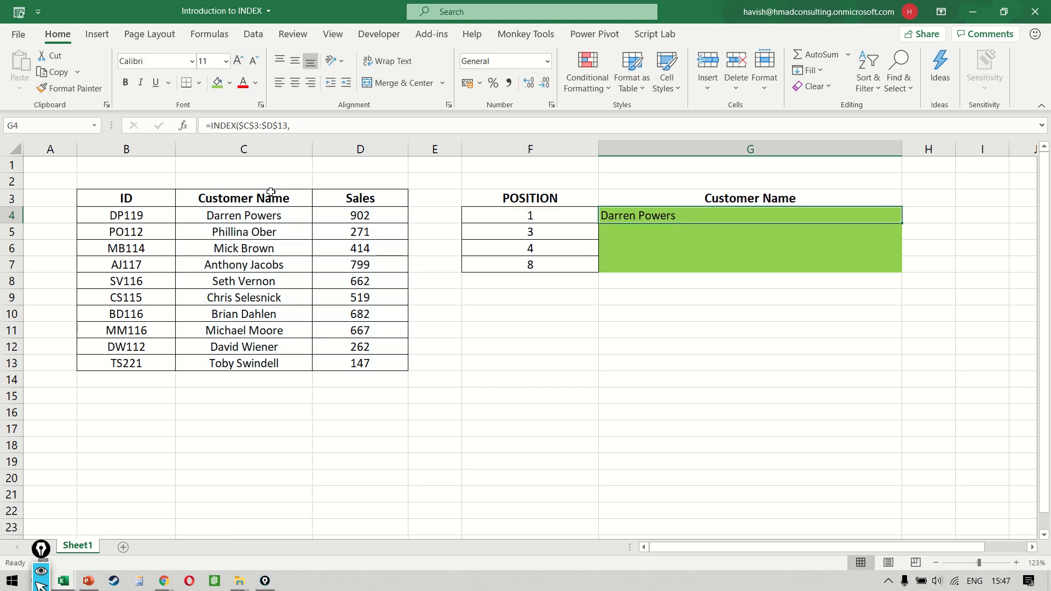
Extend the array in G4's INDEX formula to $B$3:$D$13 so it includes the ID column.
{"action": "key", "text": "F2"}
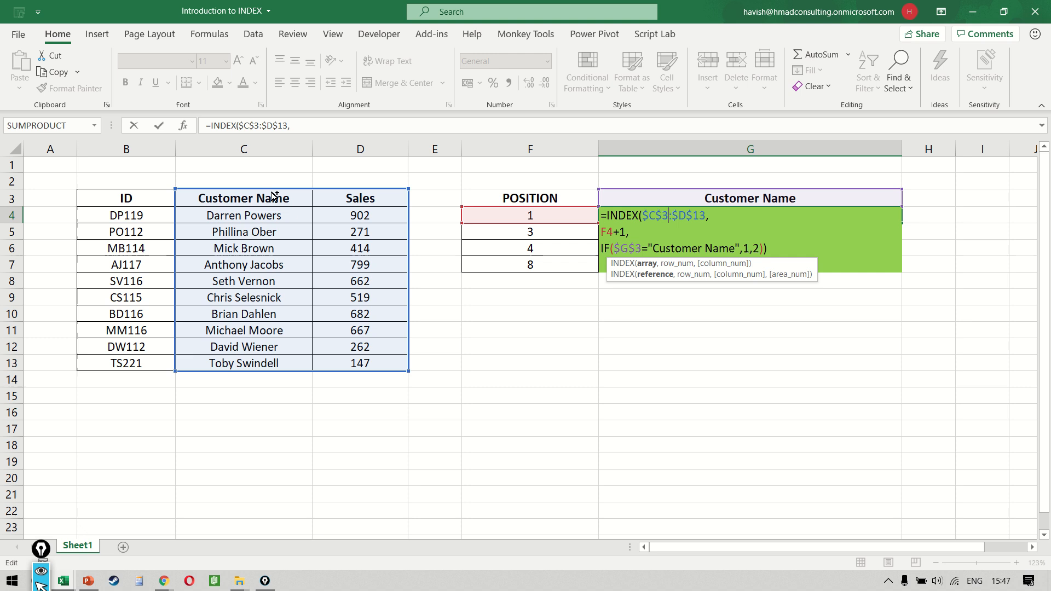
{"action": "key", "text": "Left"}
{"action": "key", "text": "Left"}
{"action": "key", "text": "BackSpace"}
{"action": "type", "text": "b"}
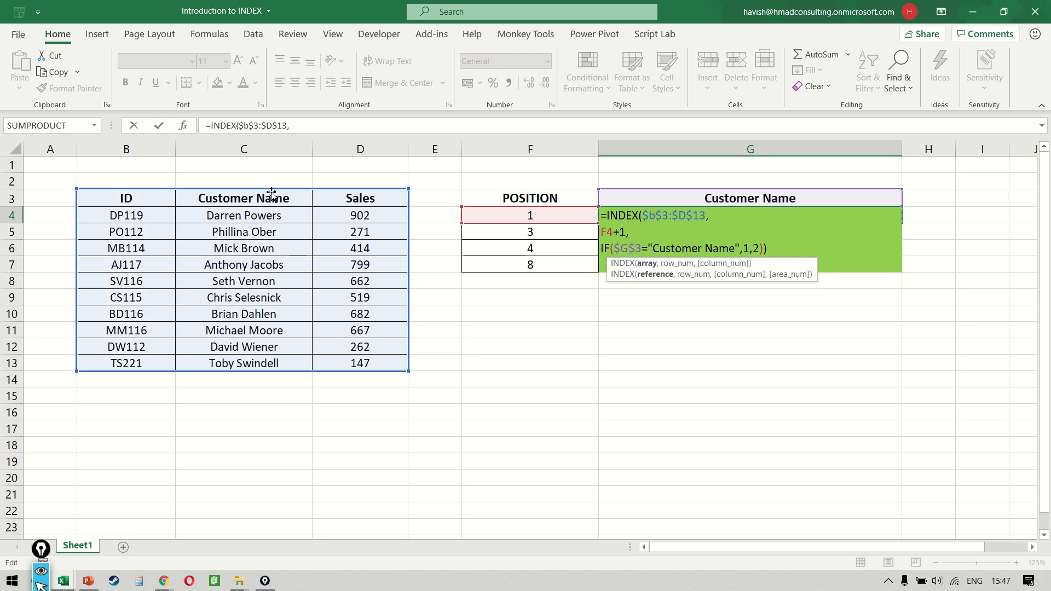
{"action": "key", "text": "ctrl+Return"}
Fill the INDEX formula from G4 down through G7.
{"action": "key", "text": "shift+Down"}
{"action": "key", "text": "shift+Down"}
{"action": "key", "text": "shift+Down"}
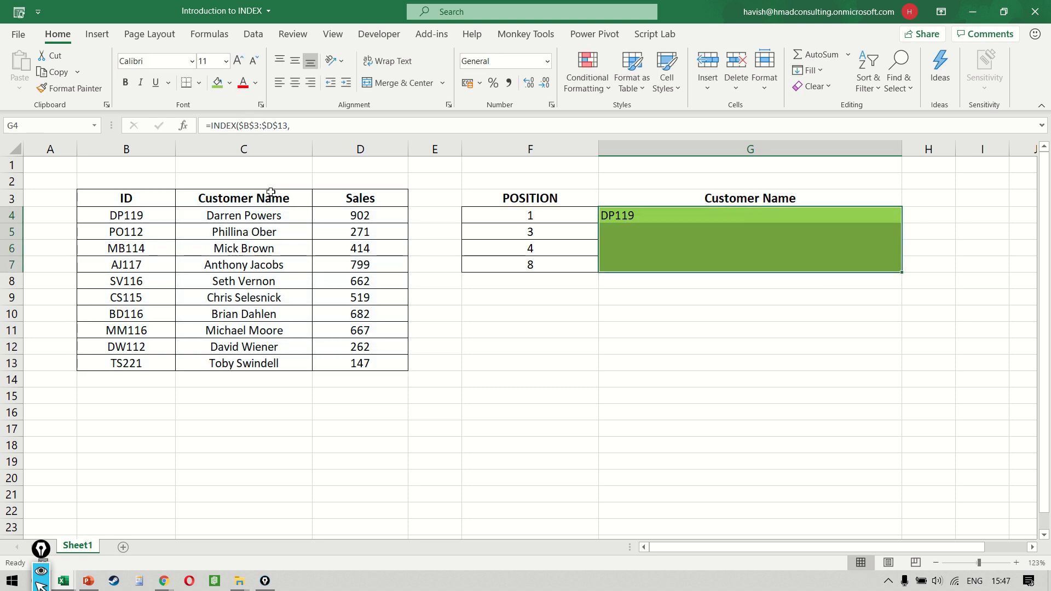
{"action": "key", "text": "ctrl+d"}
Replace the IF expression in G4's INDEX formula with column number 1 and clear G5:G7.
{"action": "key", "text": "F2"}
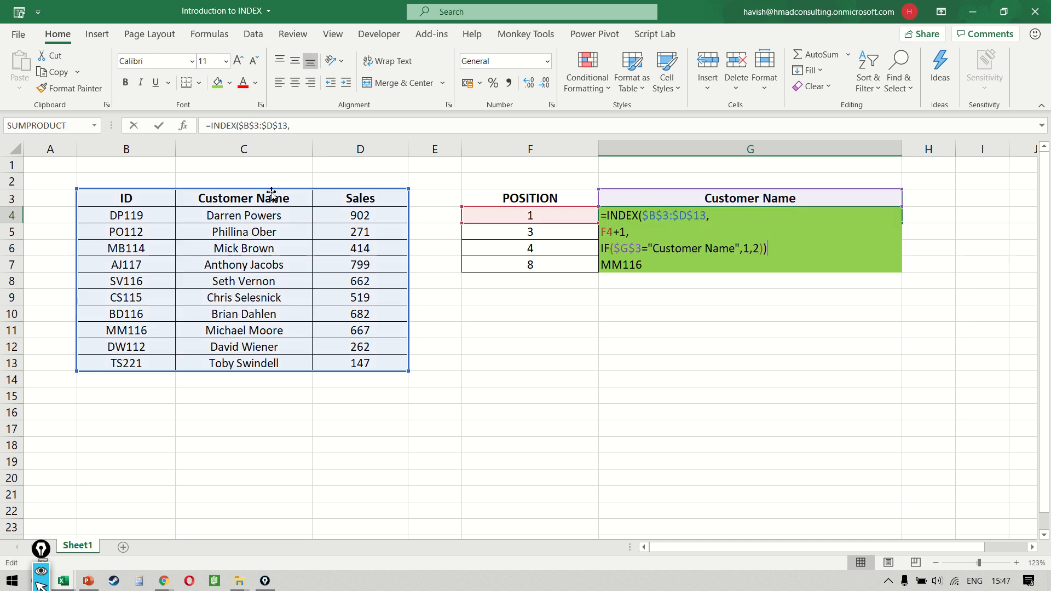
{"action": "key", "text": "Home"}
{"action": "key", "text": "shift+End"}
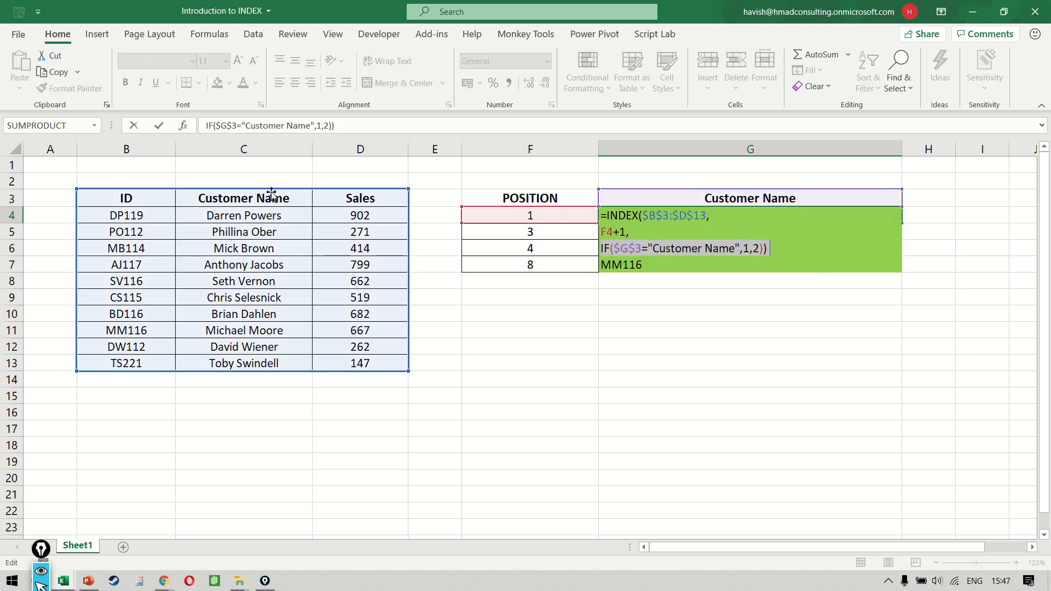
{"action": "key", "text": "shift+Left"}
{"action": "key", "text": "BackSpace"}
{"action": "type", "text": "1"}
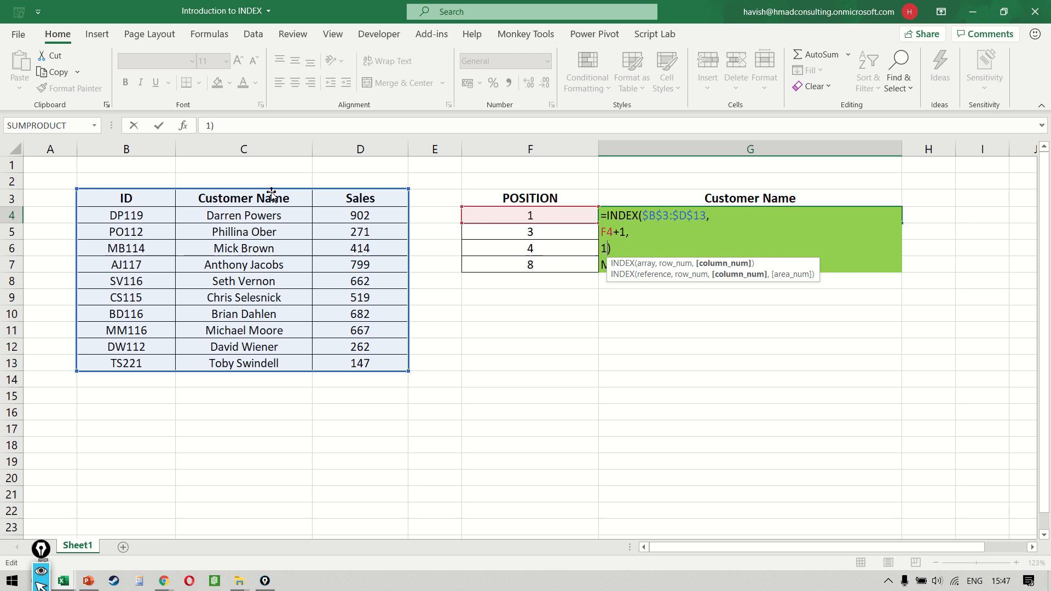
{"action": "key", "text": "Right"}
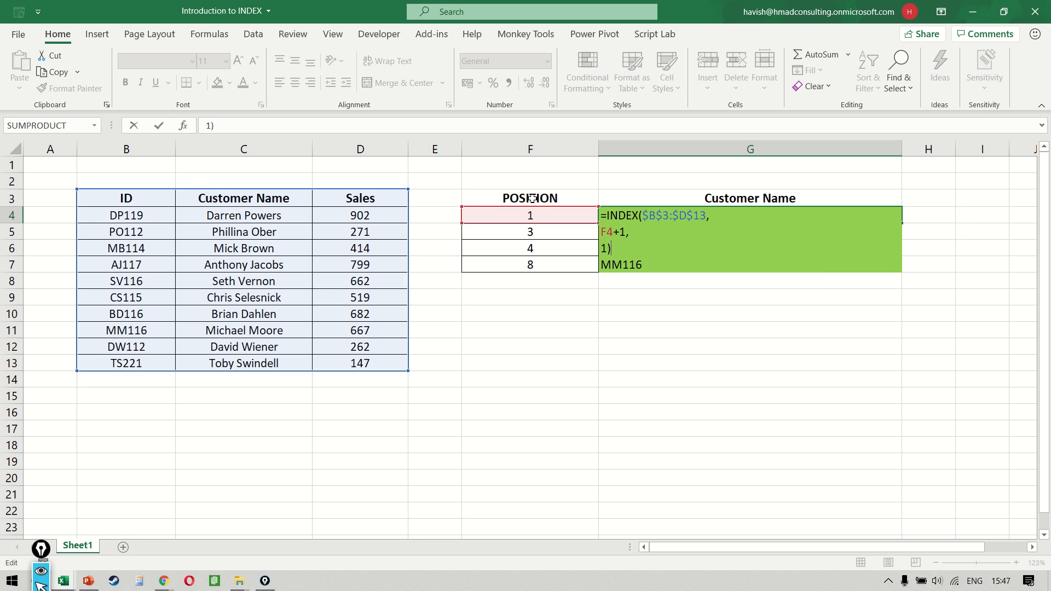
{"action": "key", "text": "ctrl+Return"}
Try column number 2 and then 3 as the last argument of G4's INDEX formula.
{"action": "key", "text": "F2"}
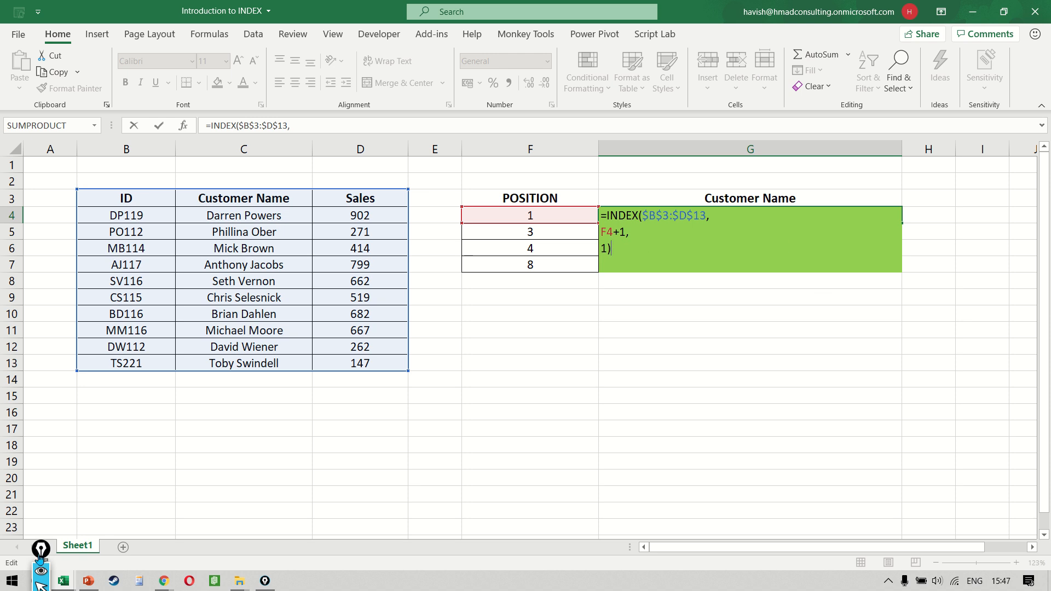
{"action": "key", "text": "Left"}
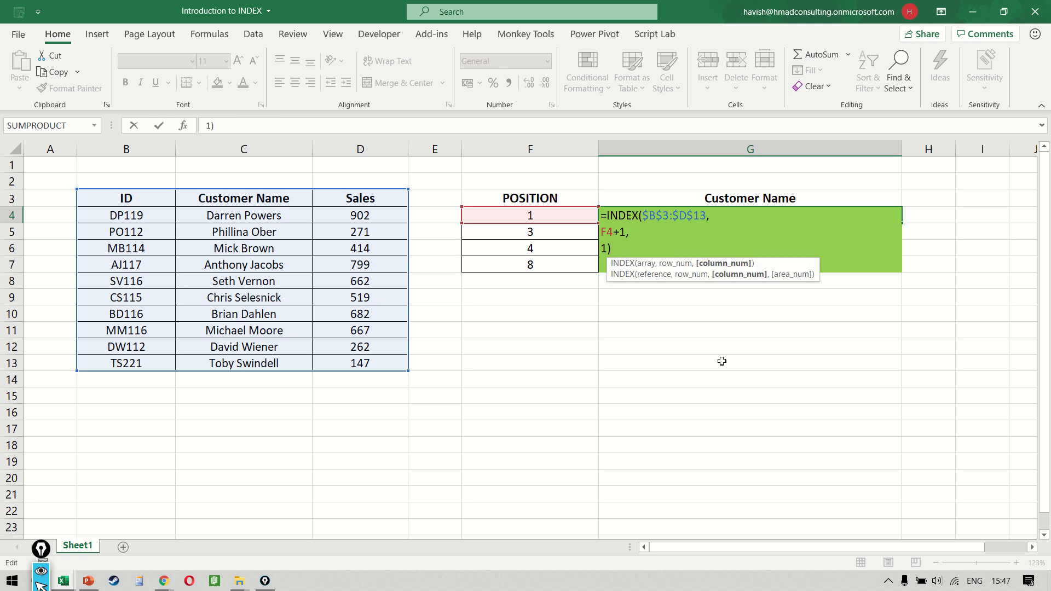
{"action": "key", "text": "ctrl+Return"}
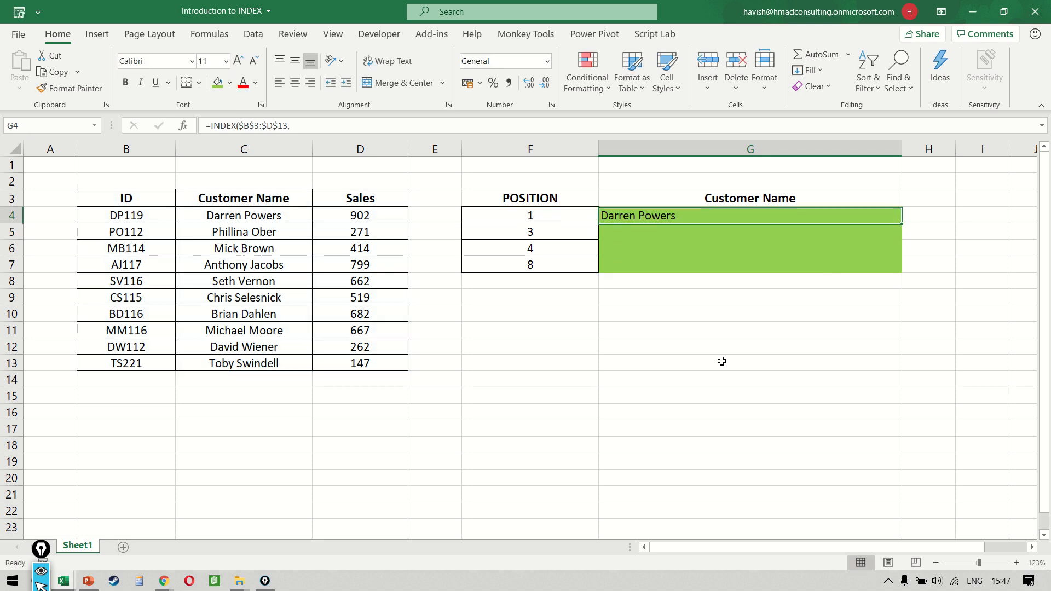
{"action": "key", "text": "F2"}
{"action": "key", "text": "Left"}
{"action": "key", "text": "BackSpace"}
{"action": "type", "text": "3"}
{"action": "key", "text": "Return"}
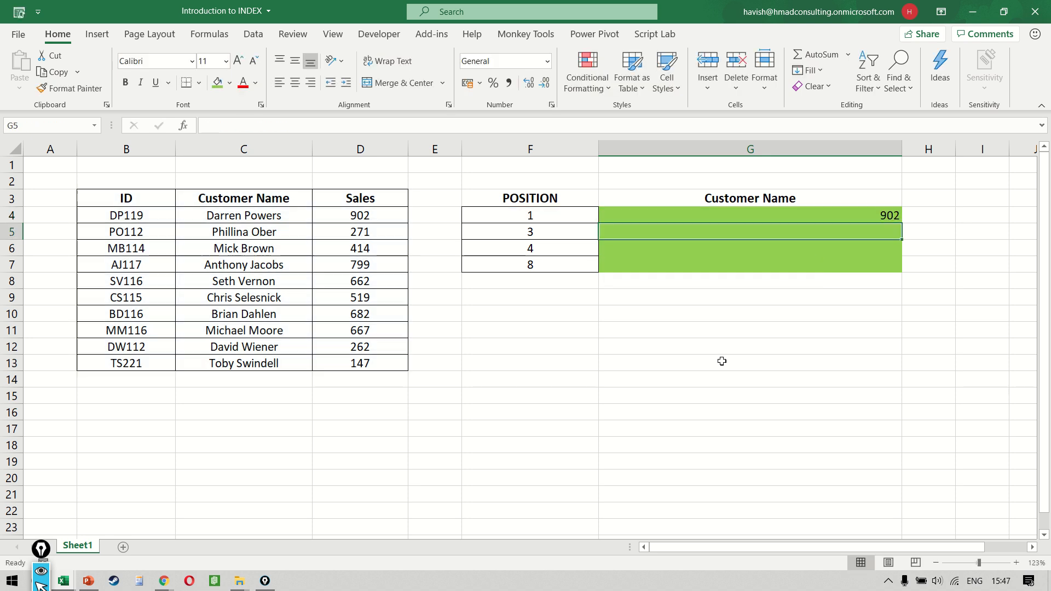
Set the column number in G4's INDEX formula back to 1.
{"action": "key", "text": "Up"}
{"action": "key", "text": "F2"}
{"action": "key", "text": "Left"}
{"action": "key", "text": "BackSpace"}
{"action": "type", "text": "1"}
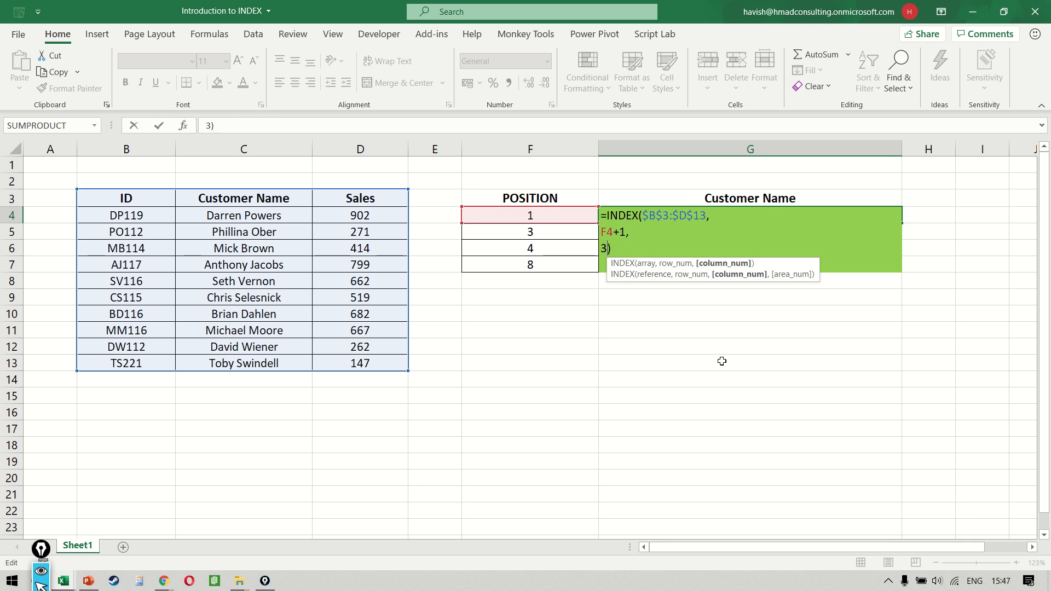
{"action": "key", "text": "ctrl+Return"}
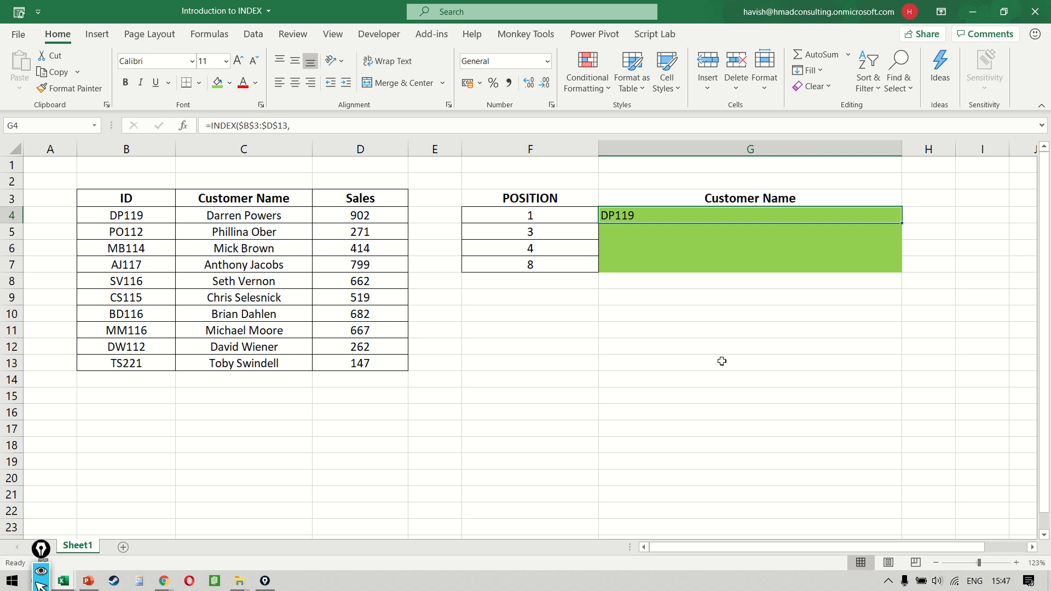
Compare the column number in G4's INDEX formula with the ID, Customer Name and Sales columns of the table.
{"action": "key", "text": "F2"}
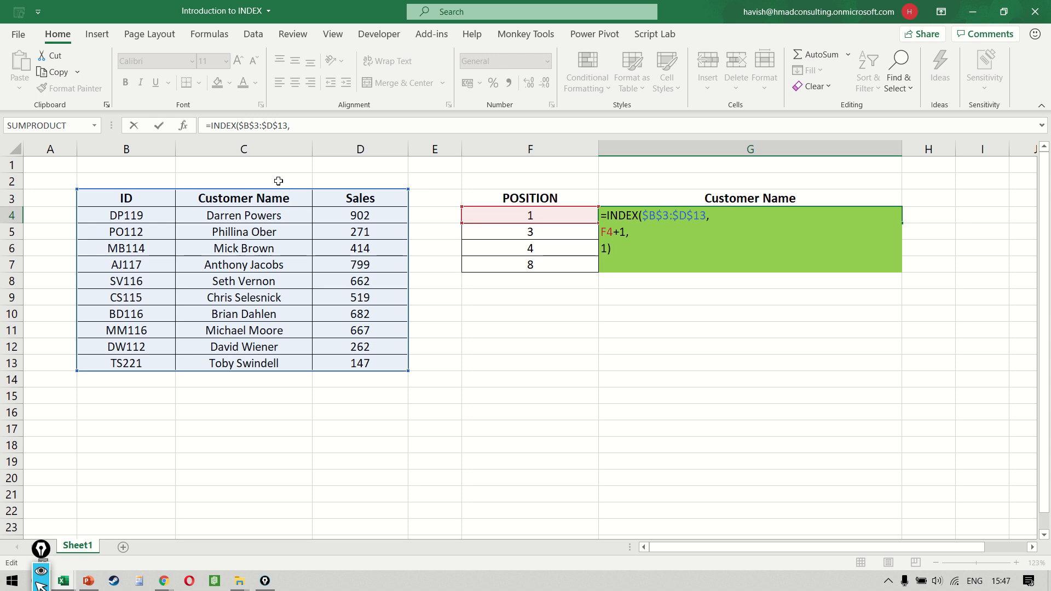
{"action": "key", "text": "Escape"}
{"action": "left_click", "coordinate": [263, 150]}
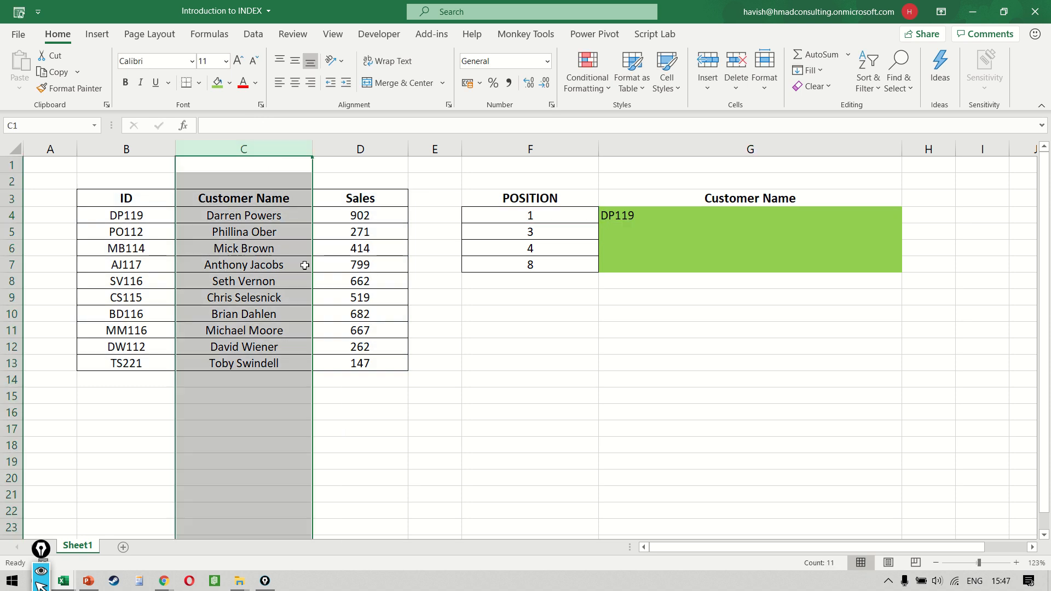
{"action": "left_click", "coordinate": [141, 144], "text": "ctrl"}
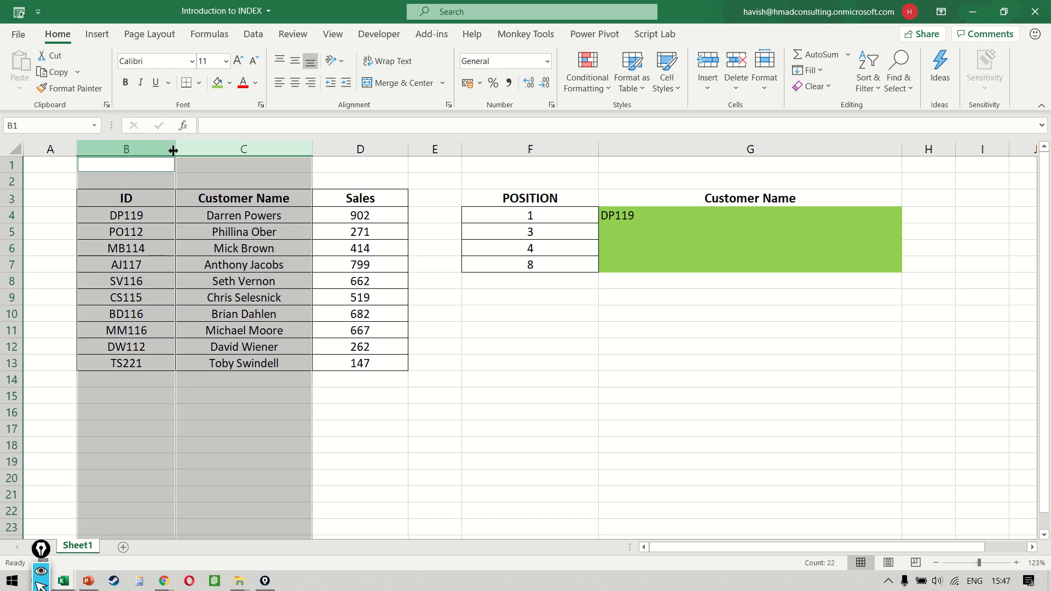
{"action": "left_click", "coordinate": [392, 145]}
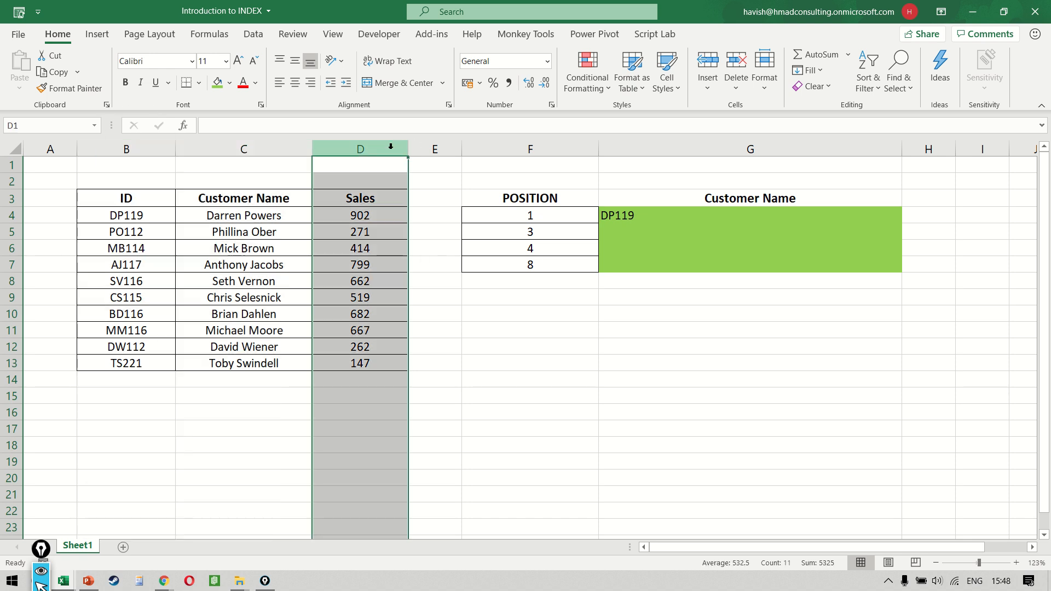
{"action": "left_click", "coordinate": [261, 144], "text": "ctrl"}
{"action": "double_click", "coordinate": [728, 220]}
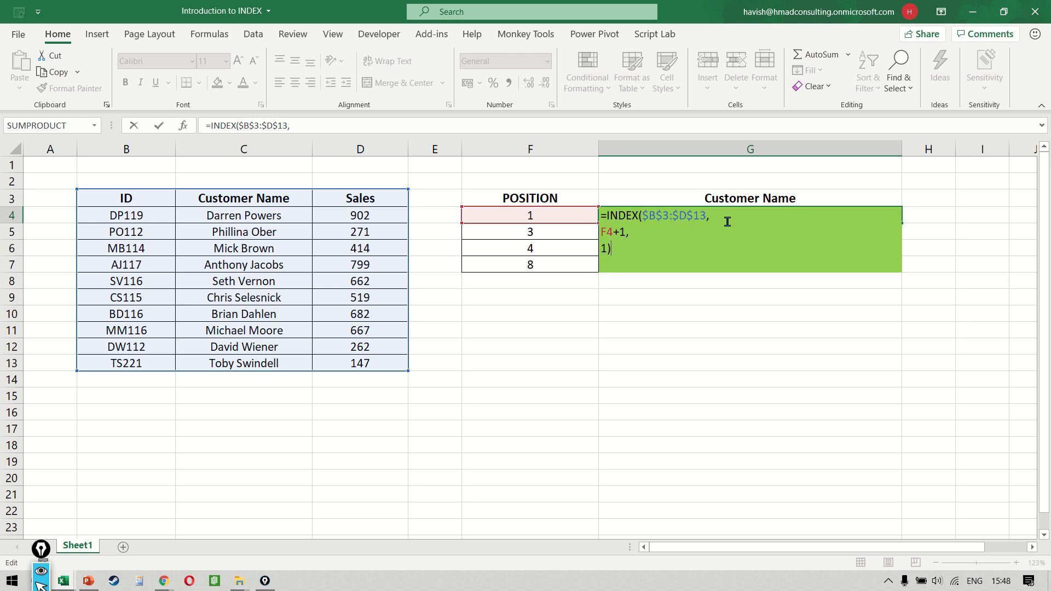
{"action": "key", "text": "Escape"}
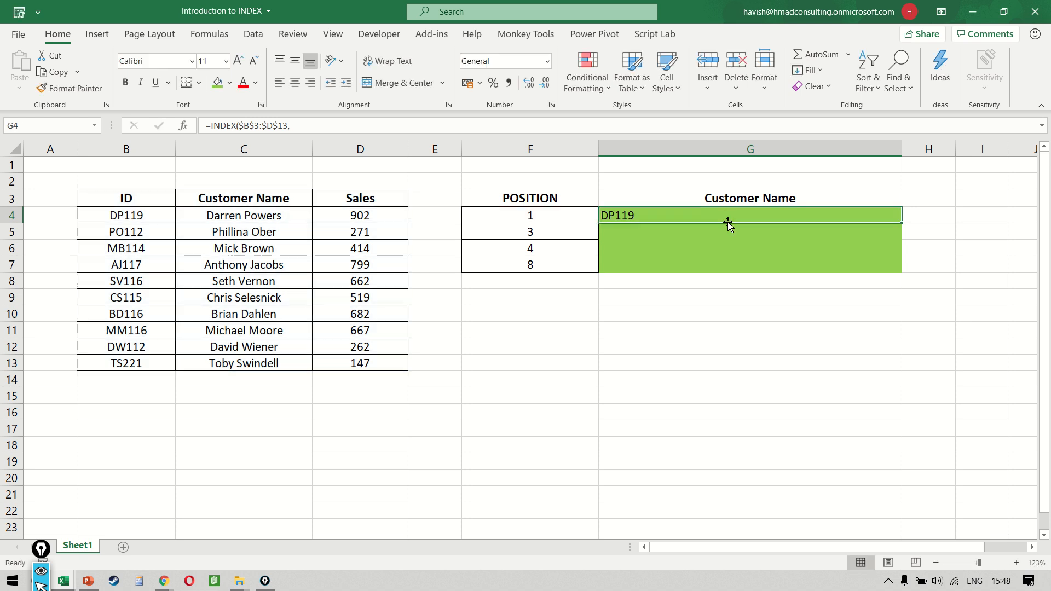
Undo the column-number edits and the clearing of G5:G7, returning to the IF-based INDEX formulas in G4:G7.
{"action": "key", "text": "ctrl+z"}
{"action": "key", "text": "ctrl+z"}
{"action": "key", "text": "ctrl+z"}
{"action": "key", "text": "ctrl+z"}
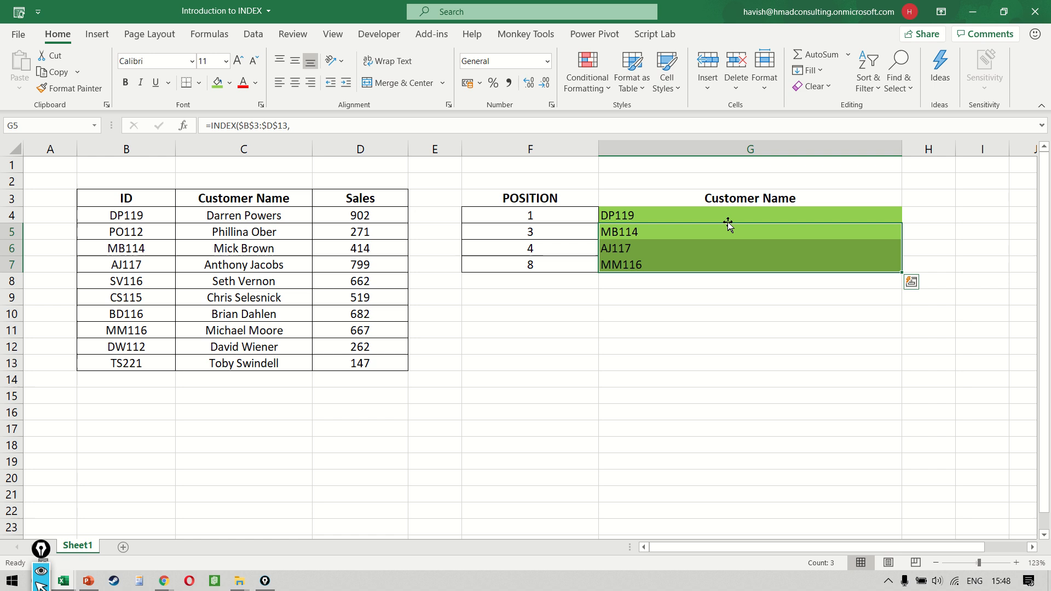
{"action": "double_click", "coordinate": [727, 221]}
{"action": "key", "text": "Escape"}
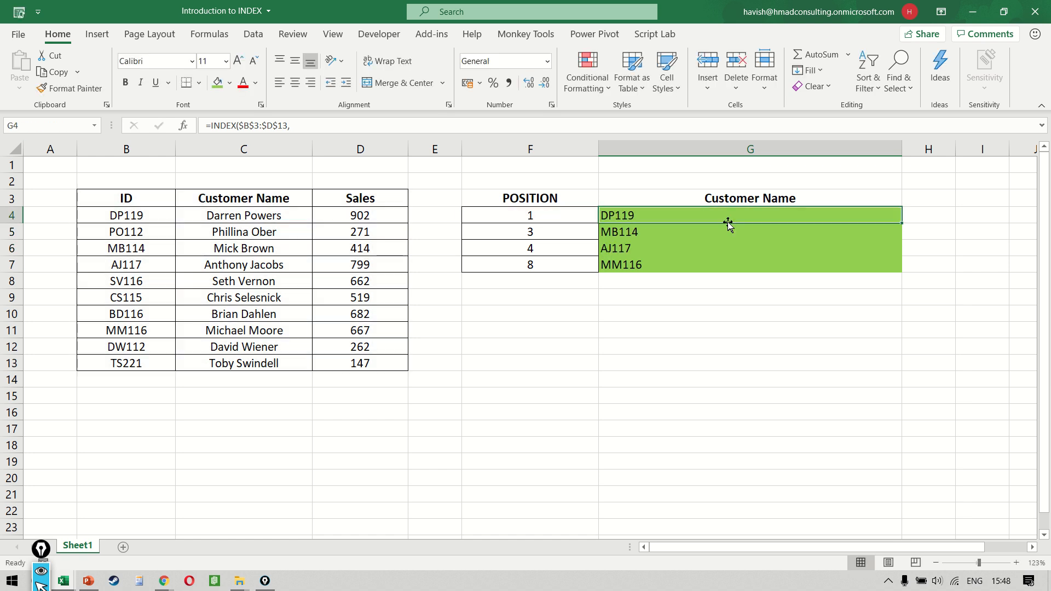
{"action": "key", "text": "ctrl+z"}
{"action": "key", "text": "ctrl+y"}
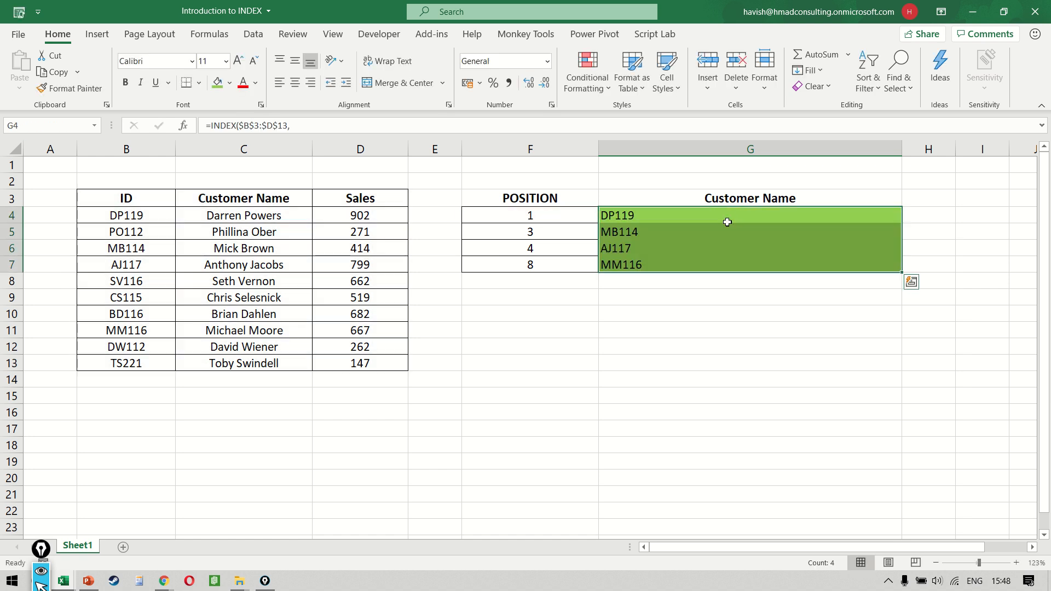
Open G4's INDEX formula for editing at its array reference $B$3:$D$13.
{"action": "double_click", "coordinate": [727, 221]}
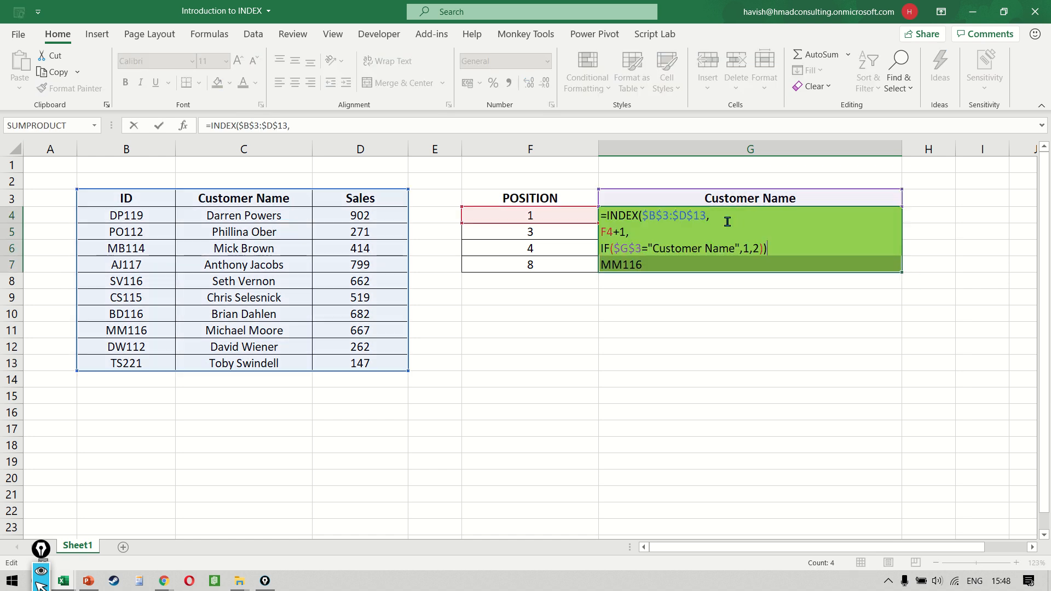
{"action": "left_click", "coordinate": [873, 251]}
{"action": "key", "text": "Left"}
{"action": "key", "text": "Left"}
{"action": "key", "text": "Left"}
{"action": "key", "text": "Left"}
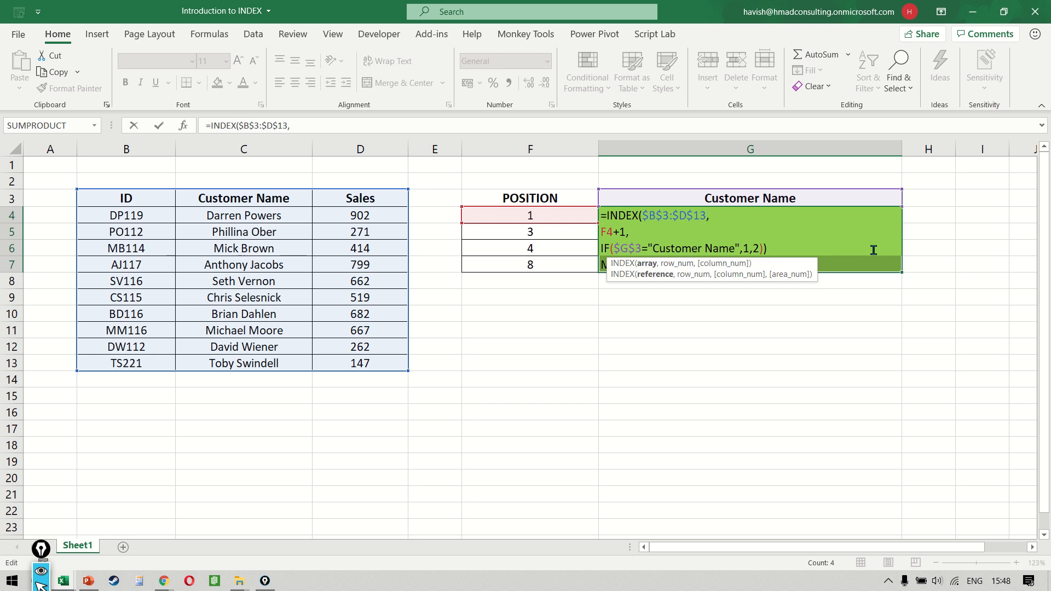
{"action": "key", "text": "Left"}
{"action": "key", "text": "Left"}
{"action": "key", "text": "Left"}
{"action": "key", "text": "Left"}
{"action": "key", "text": "Left"}
{"action": "key", "text": "Left"}
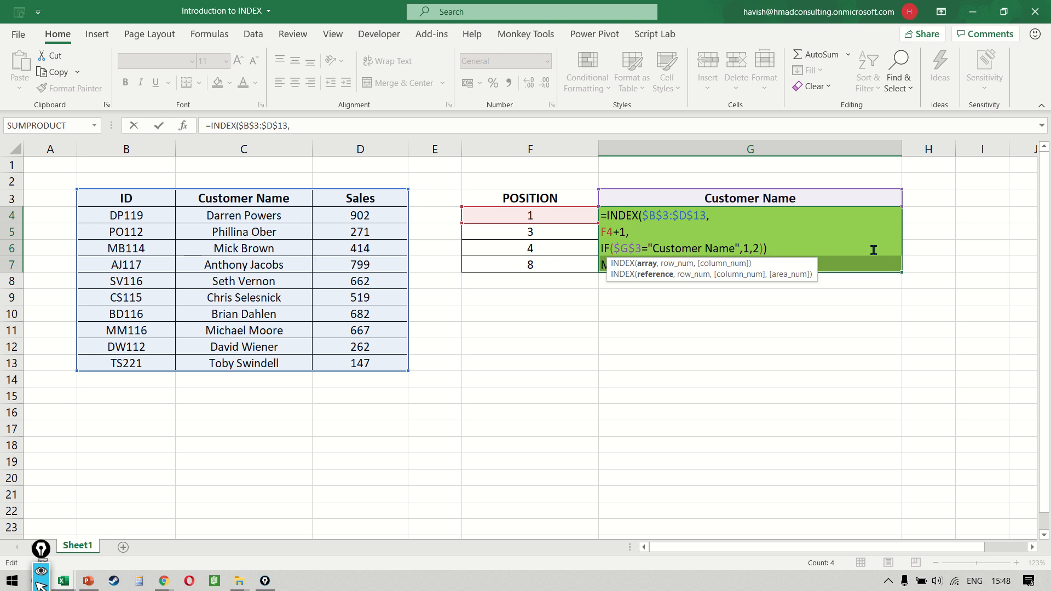